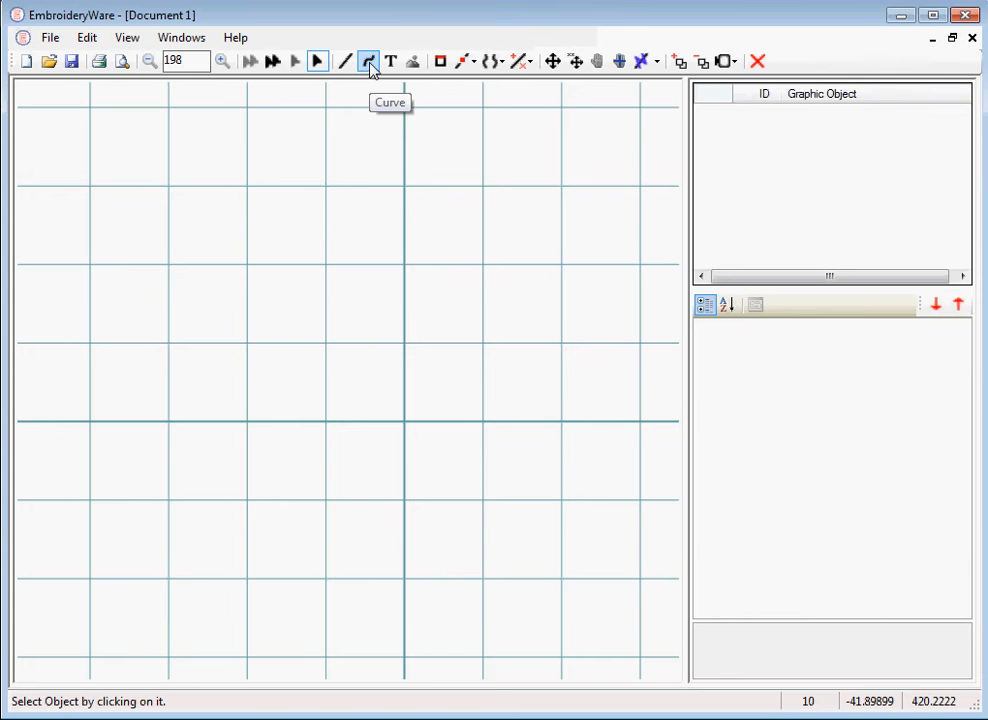
Turn on Snap to Hoop and draw the heart's right-side curve from (0, 200) to (0, -100), with control points bulging to the right
left_click(368, 62)
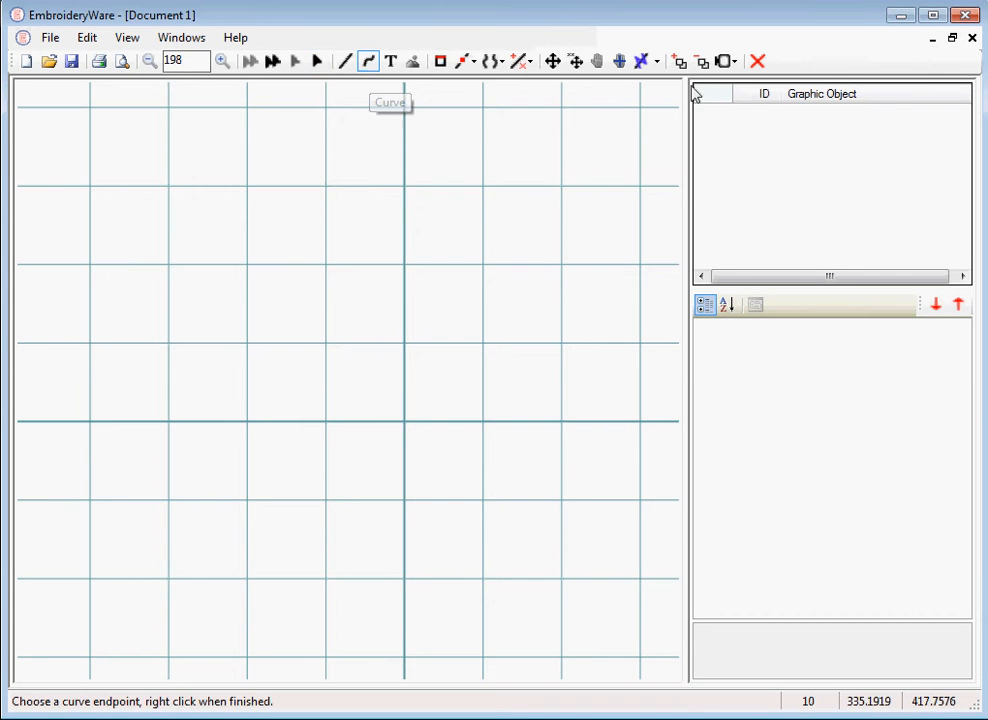
left_click(725, 62)
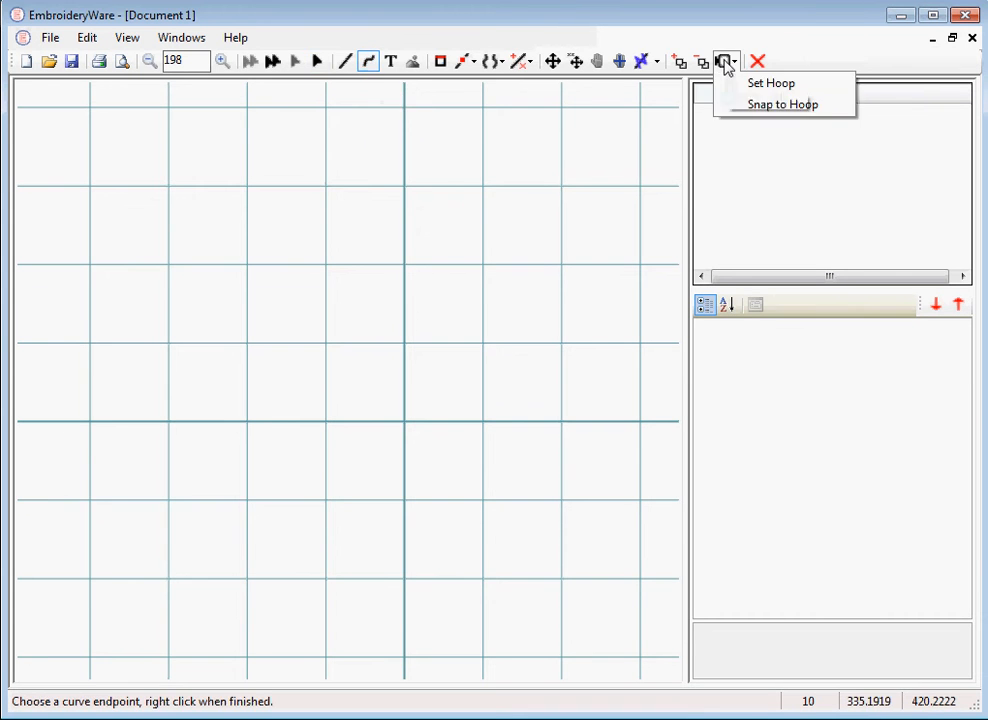
left_click(770, 105)
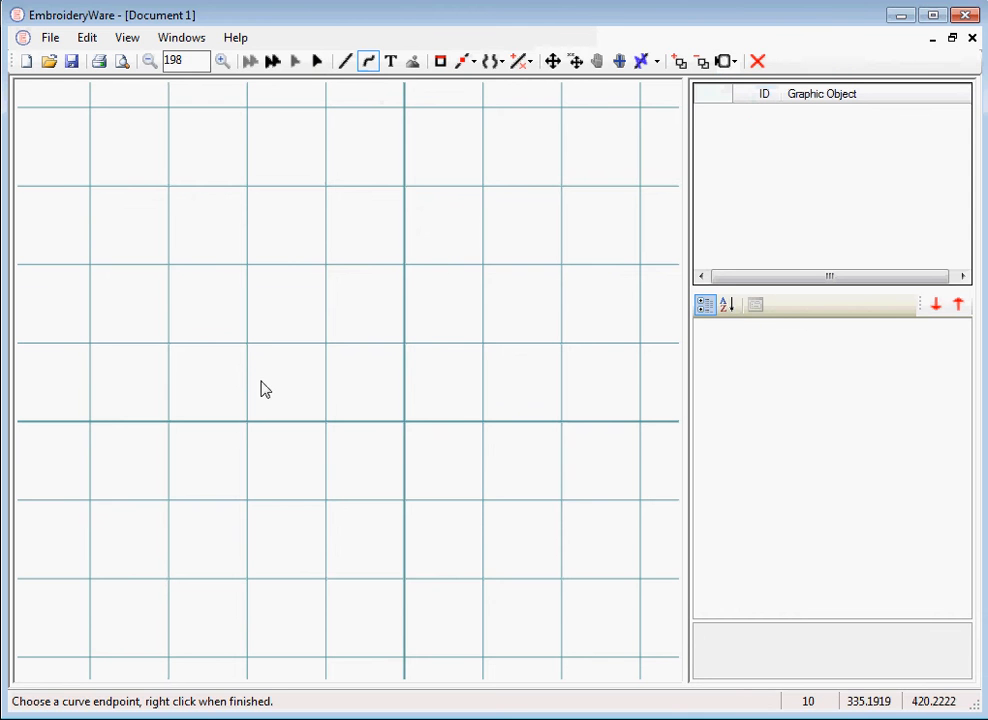
left_click(404, 265)
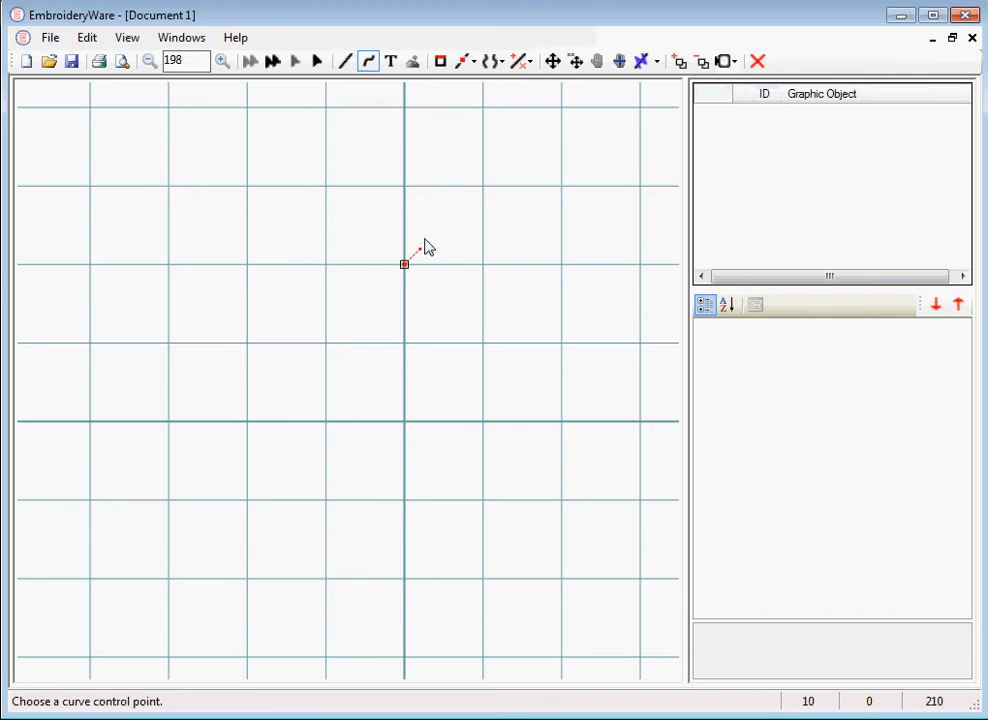
left_click(435, 241)
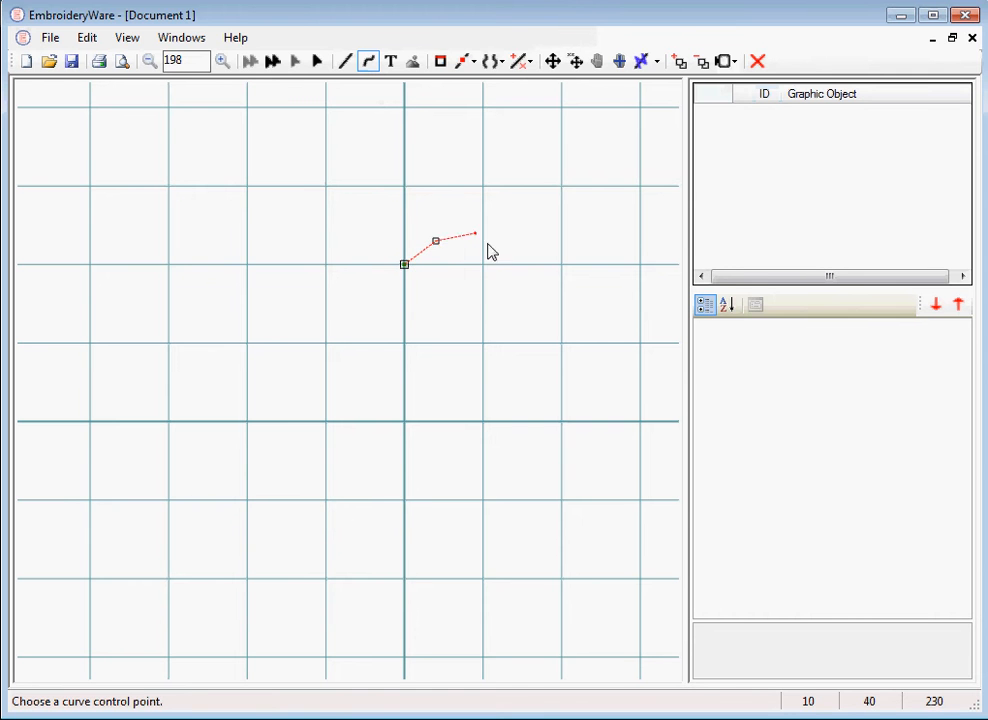
left_click(484, 313)
left_click(405, 502)
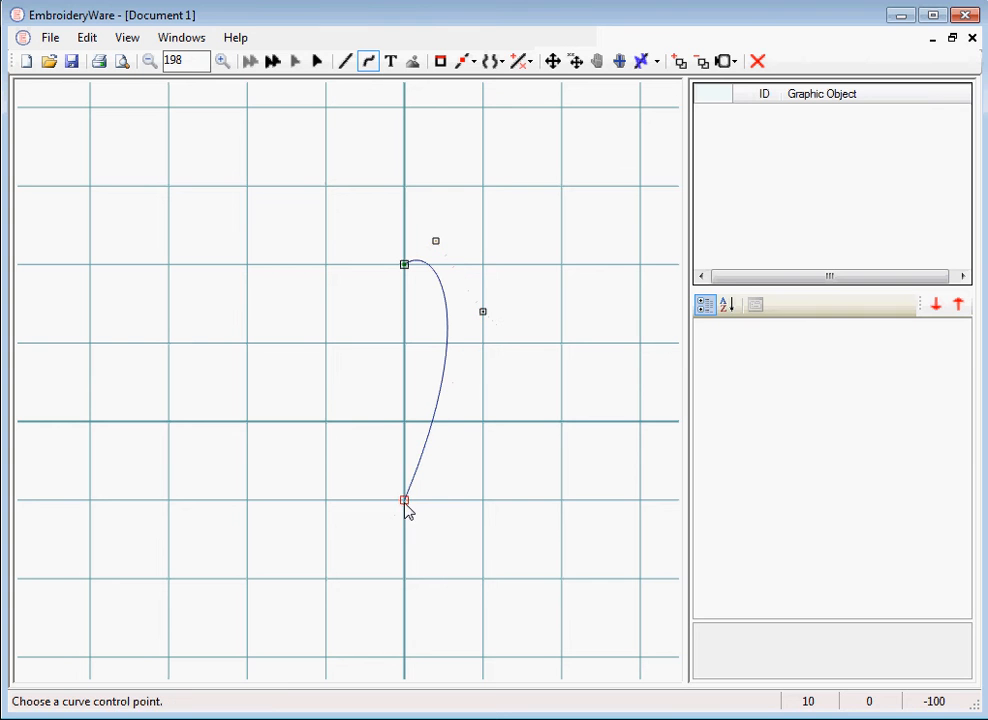
Draw the left-side curve from (0, -100) back to the start point at (0, 200) and finish the curve object
left_click(349, 327)
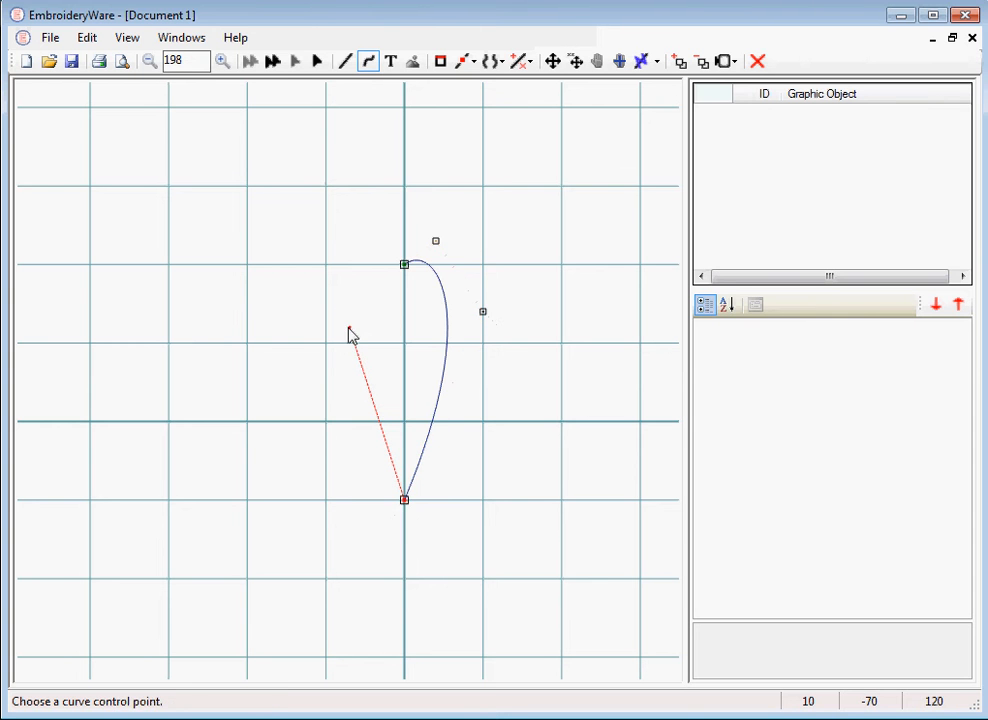
left_click(341, 241)
left_click(406, 266)
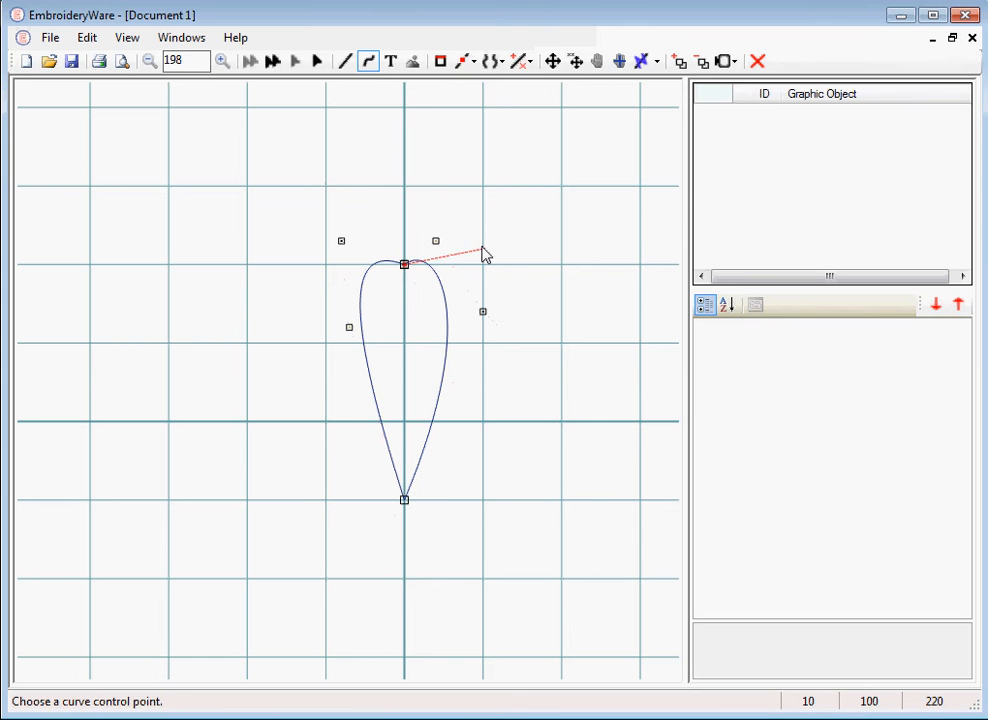
right_click(531, 241)
left_click(559, 219)
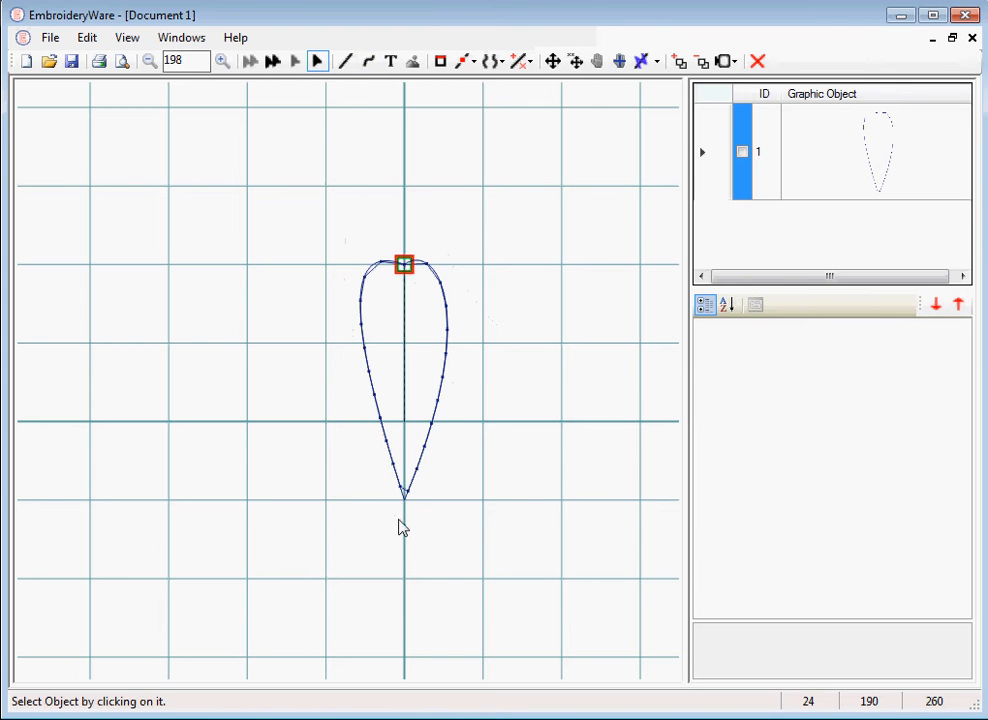
Select the finished curve and use Modify Points to move the lower control point of its right side to (160, 180)
left_click(440, 285)
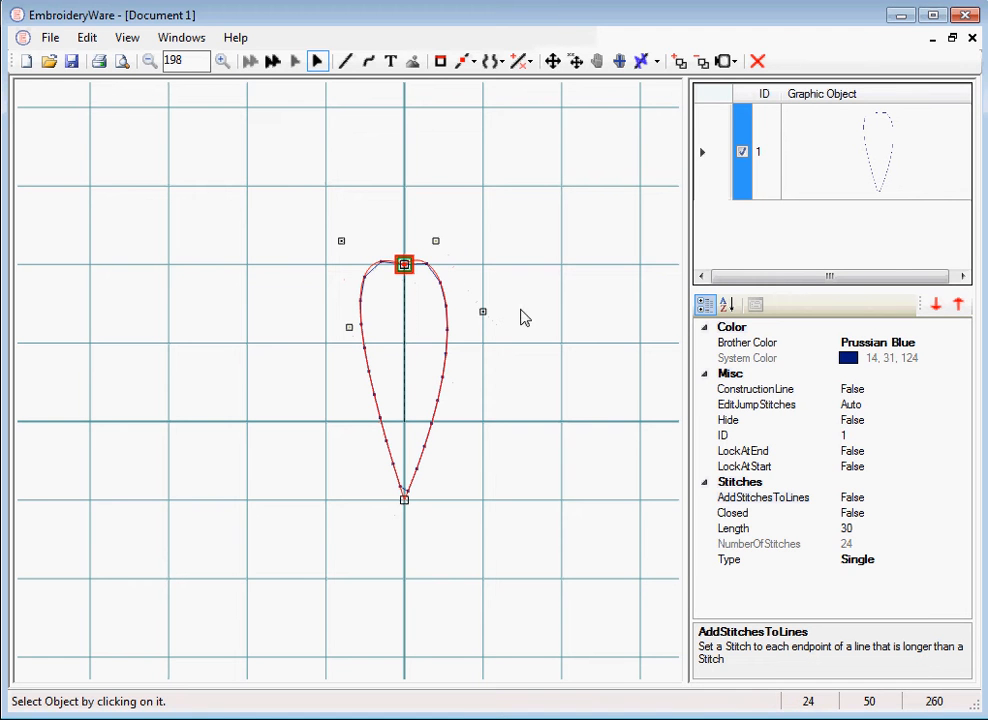
left_click(466, 62)
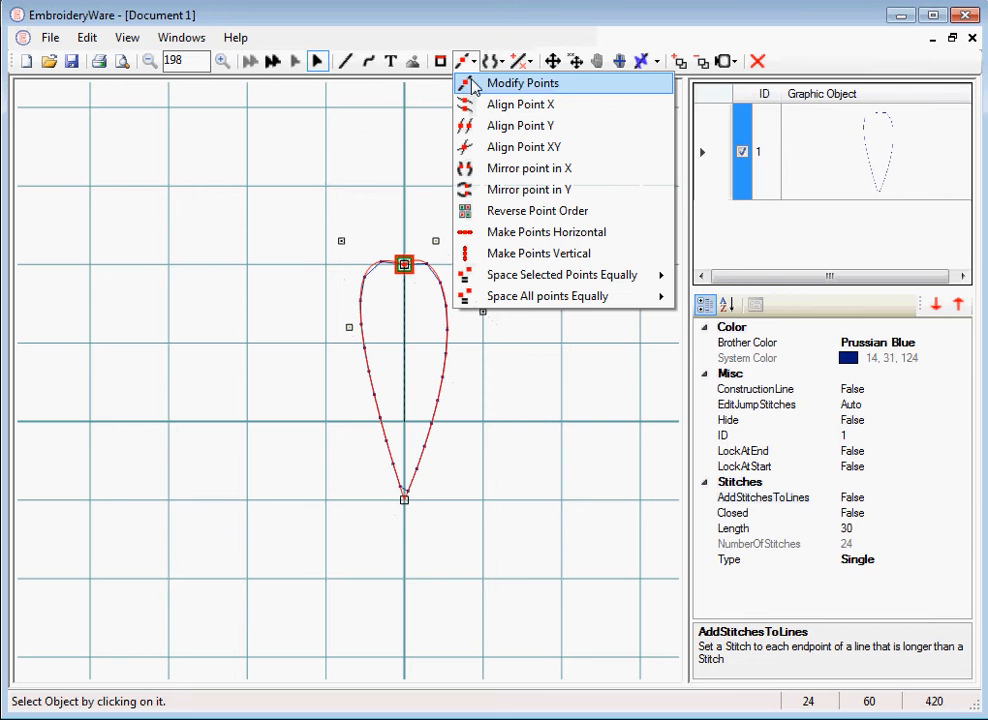
left_click(474, 86)
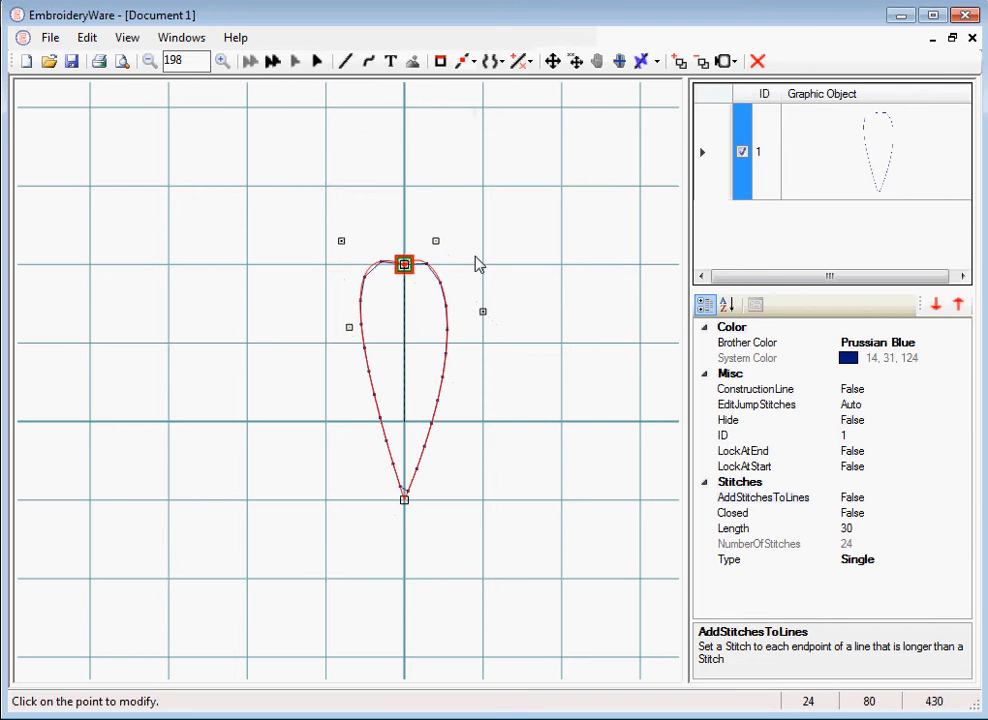
left_click(483, 315)
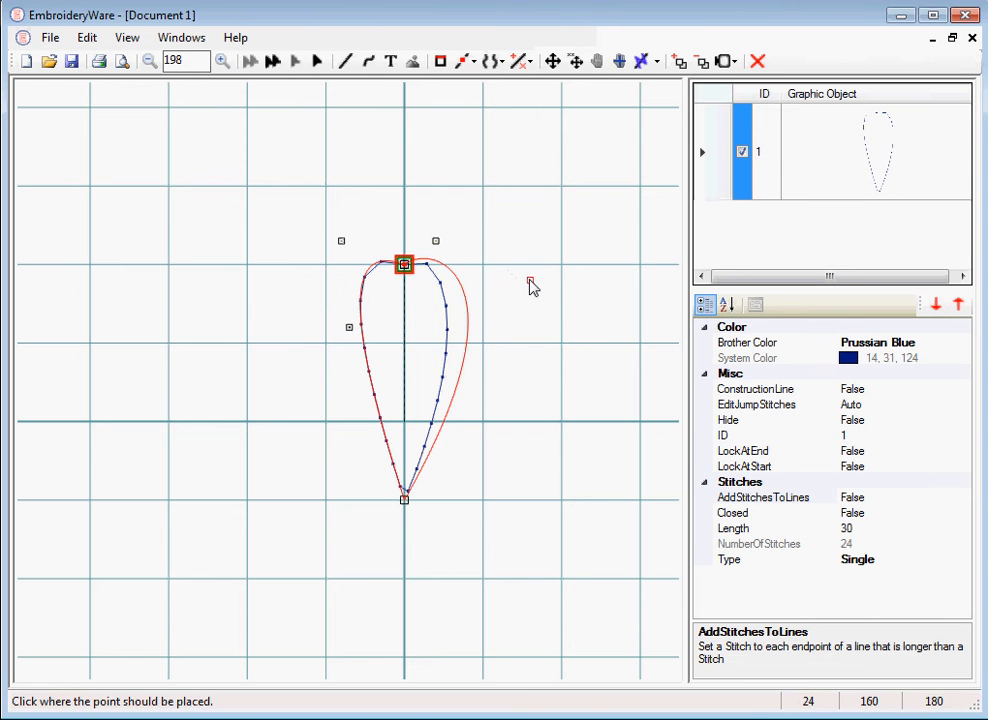
left_click(530, 281)
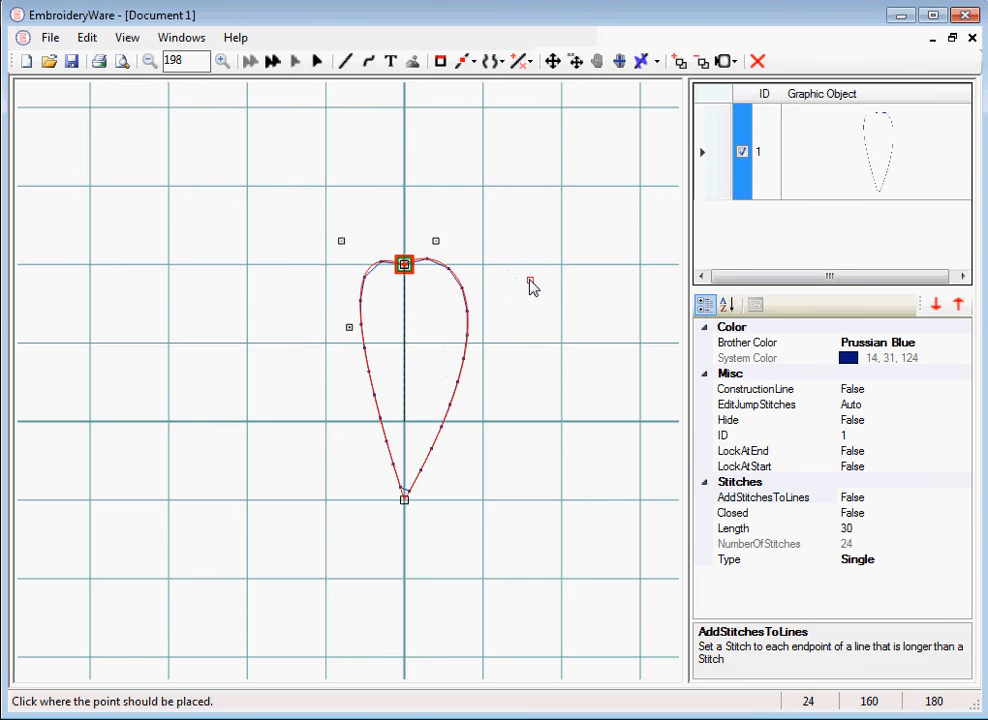
Turn off Snap to Hoop and move the right side's lower control point outward to about (179, 185)
left_click(731, 62)
left_click(727, 104)
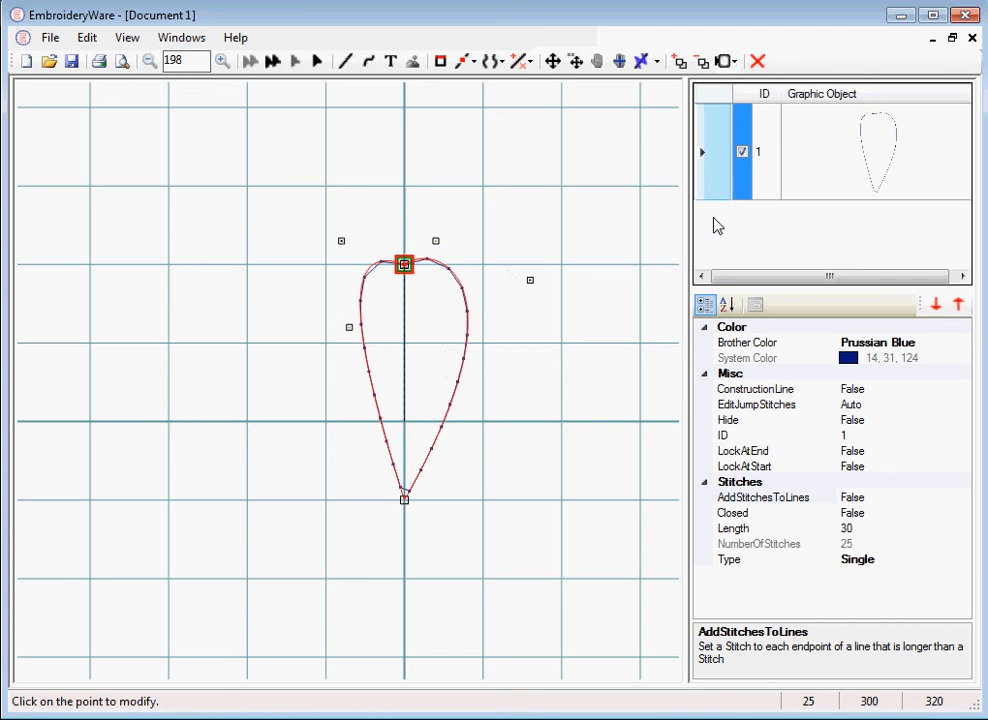
left_click(531, 283)
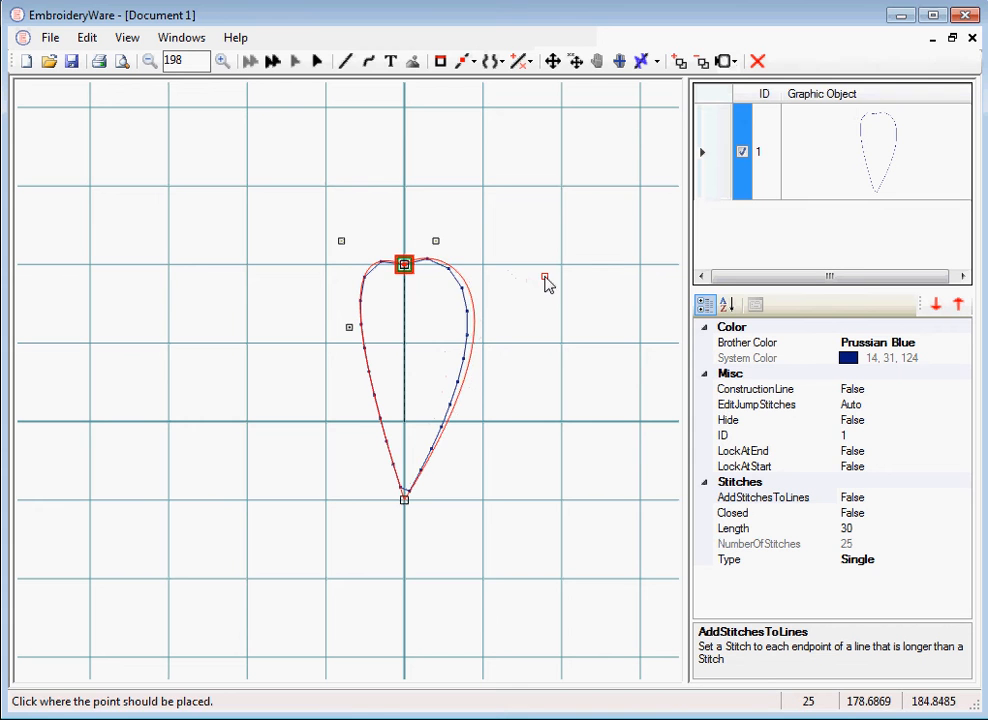
left_click(545, 278)
Widen the right lobe by moving its lower control point to about (208, 117) and its upper one to about (106, 325)
left_click(436, 242)
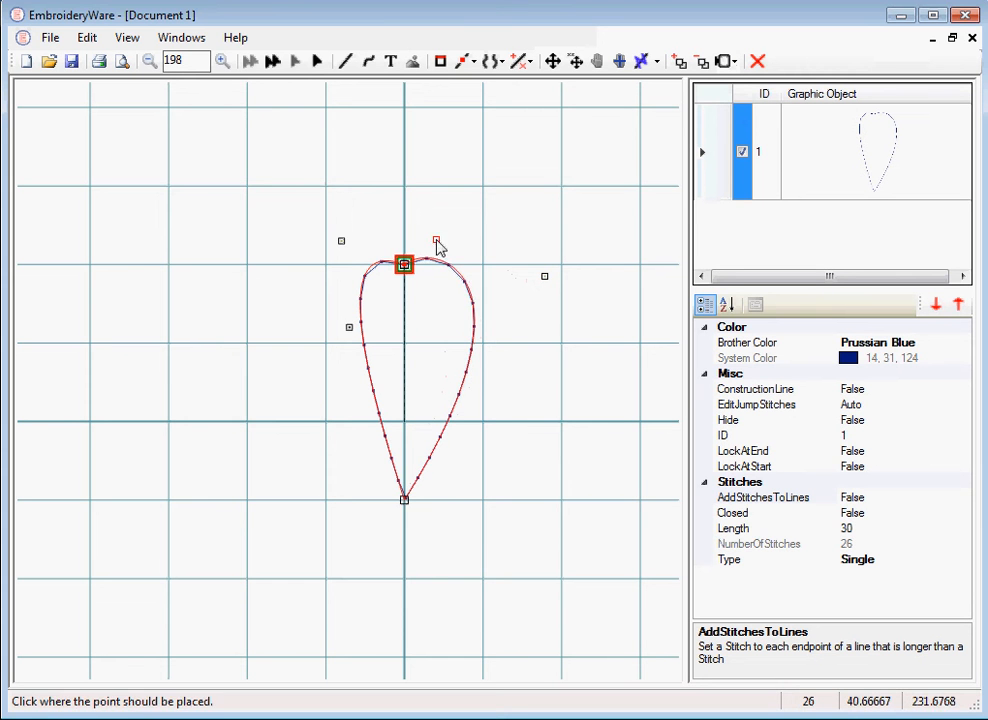
left_click(481, 197)
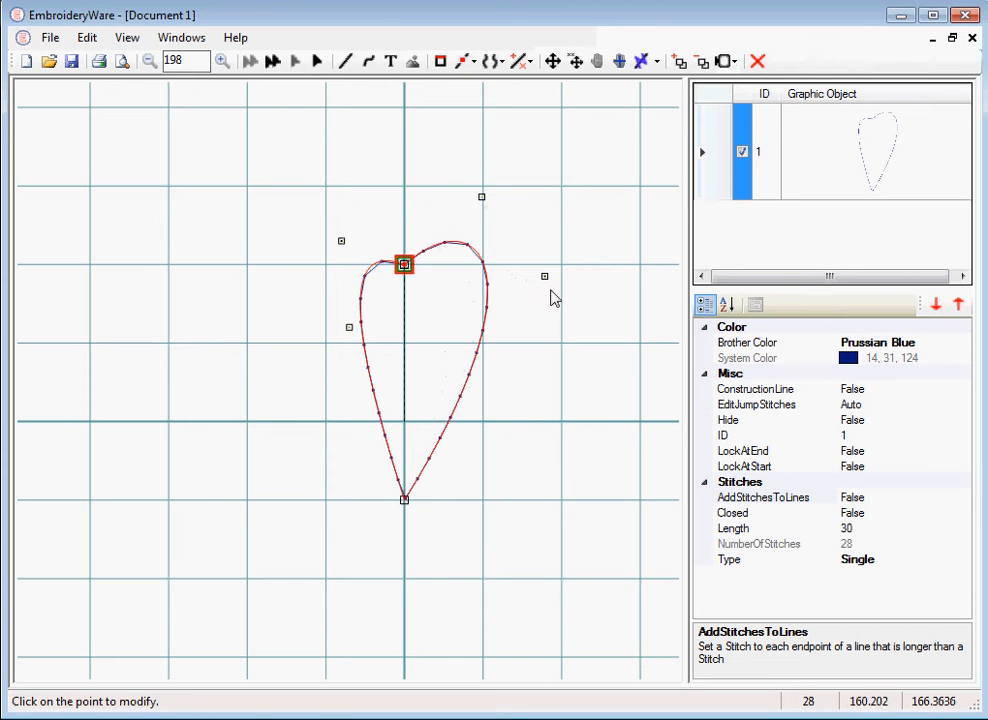
left_click(546, 278)
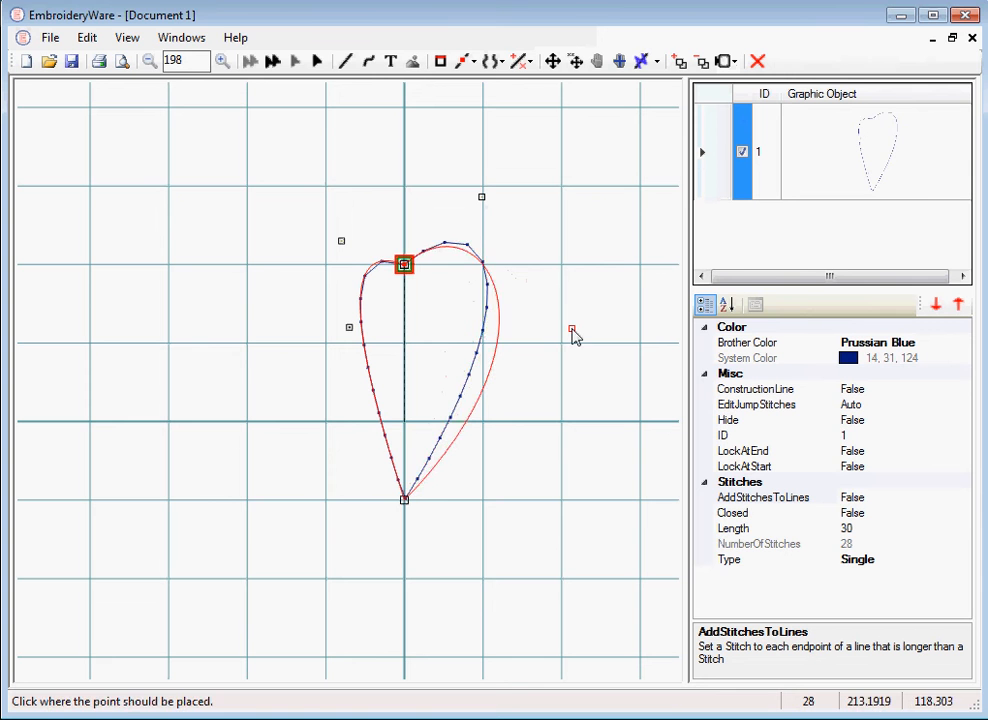
left_click(569, 331)
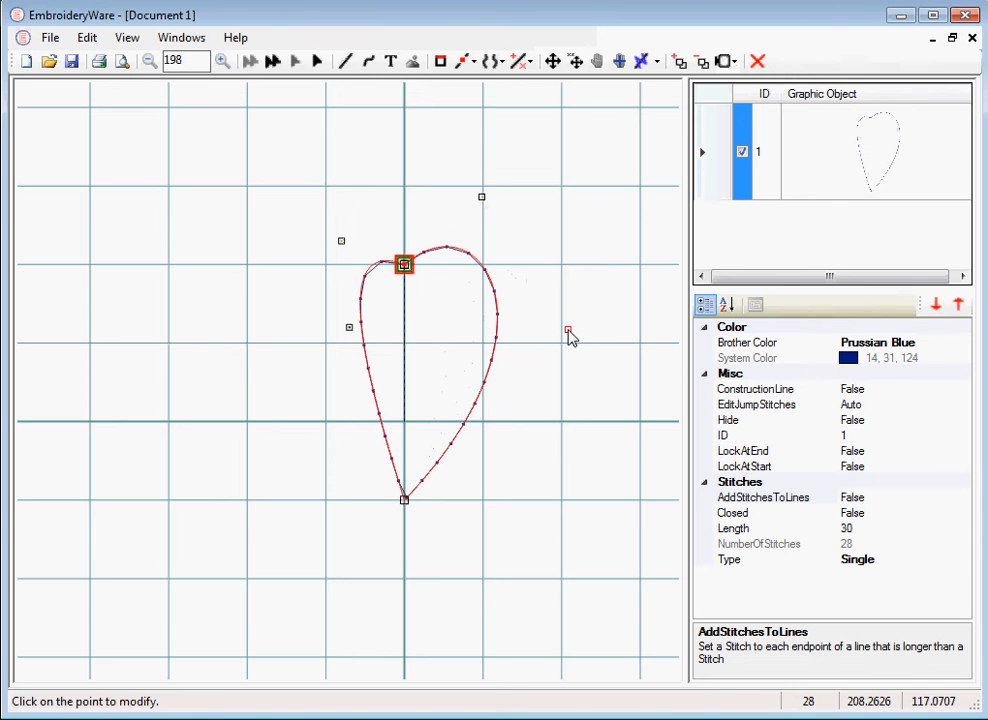
left_click(482, 197)
left_click(487, 168)
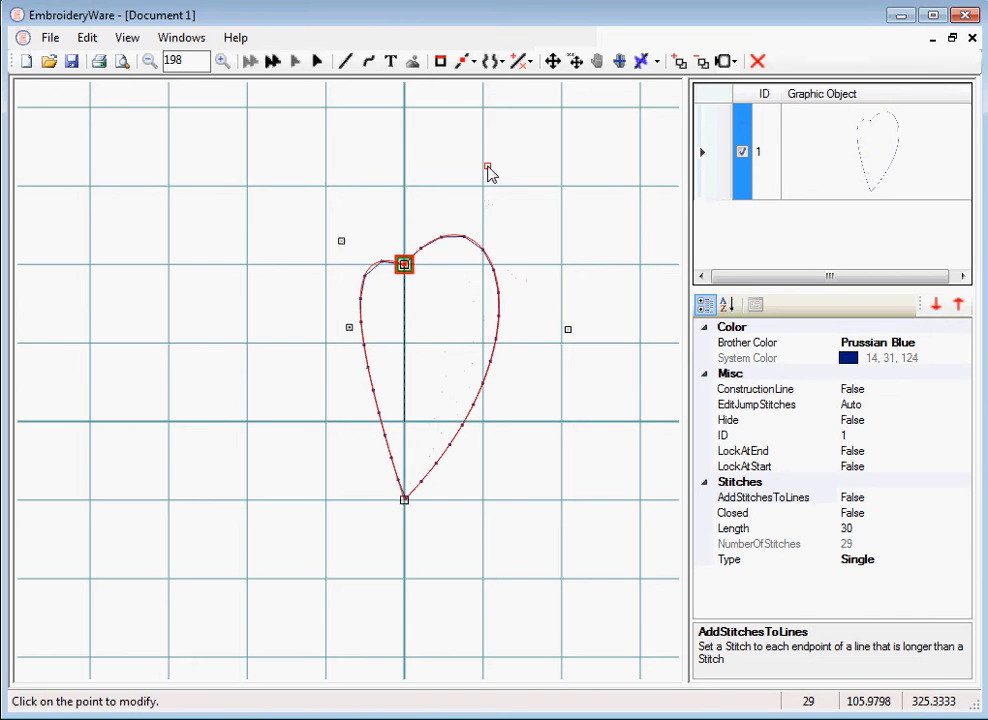
Turn on Snap to Hoop and move the right lobe's upper control point to (130, 310)
left_click(726, 61)
left_click(736, 101)
left_click(487, 167)
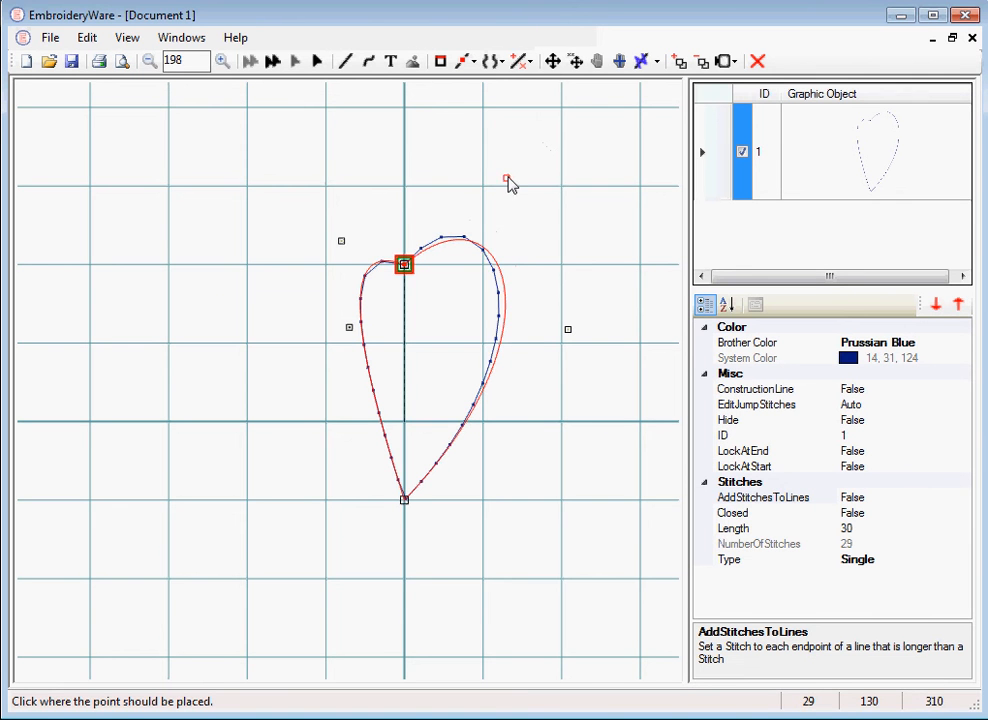
left_click(507, 180)
Turn off Snap to Hoop and move the right lobe's upper control point freely, slightly higher and further outward
left_click(733, 61)
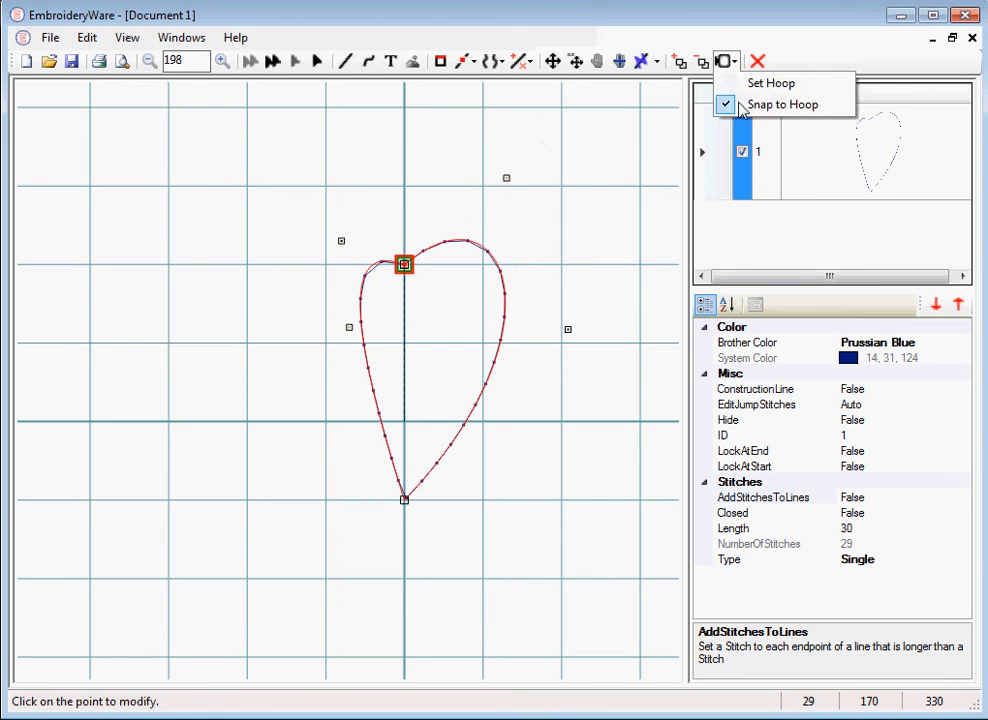
left_click(782, 104)
left_click(506, 178)
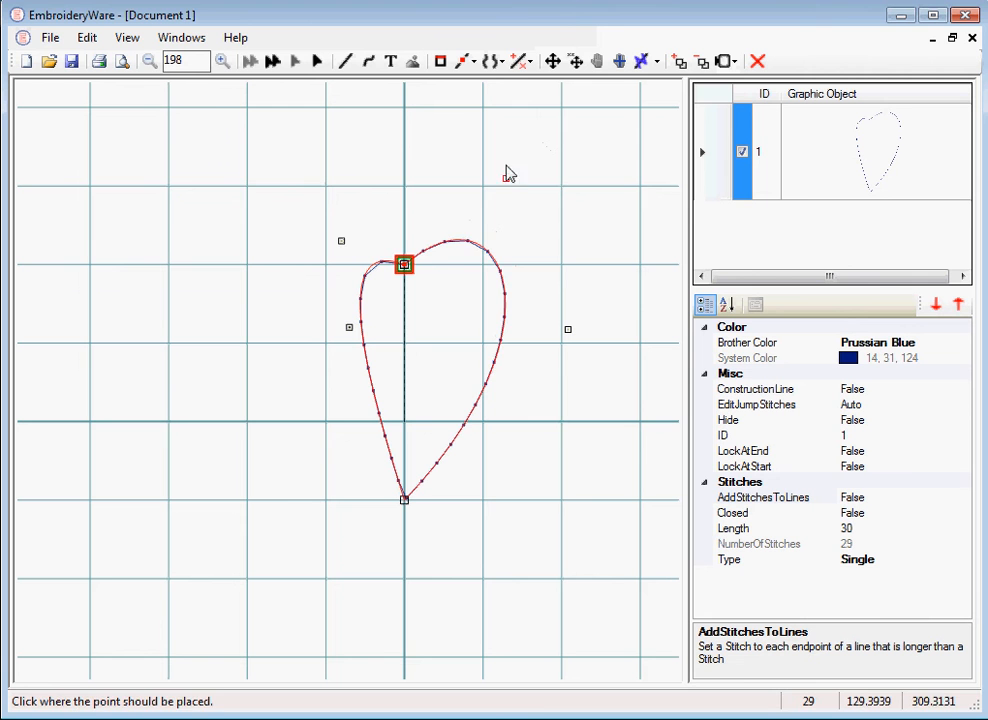
left_click(512, 161)
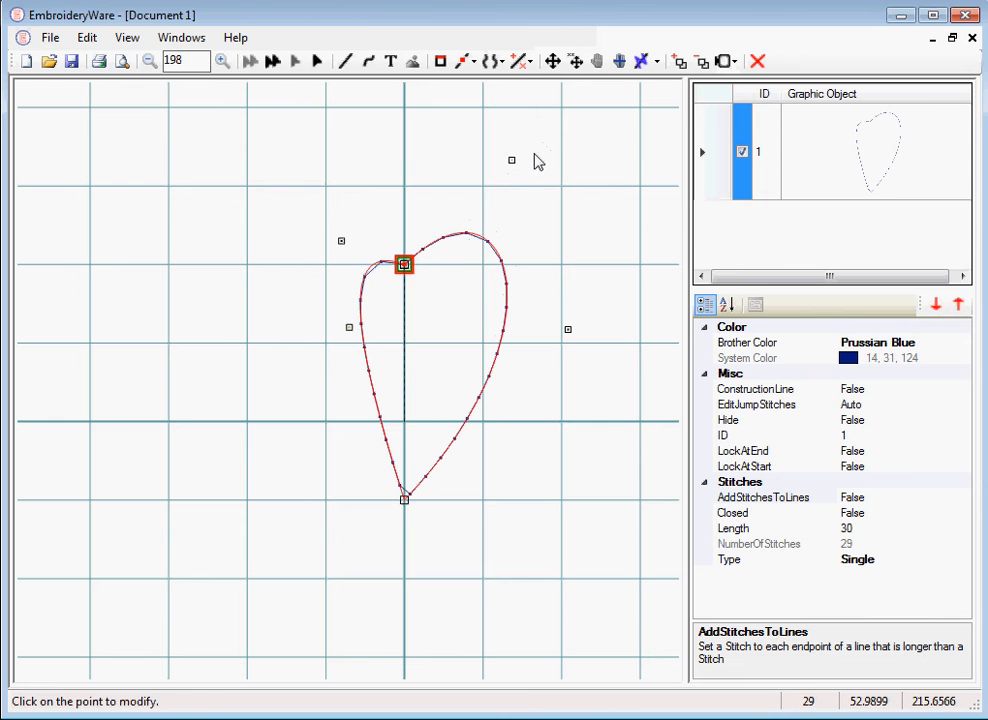
Lower both overlapping endpoints at the heart's notch to about (0, 161) and move the right lower control point to about (242, 79)
left_click(406, 265)
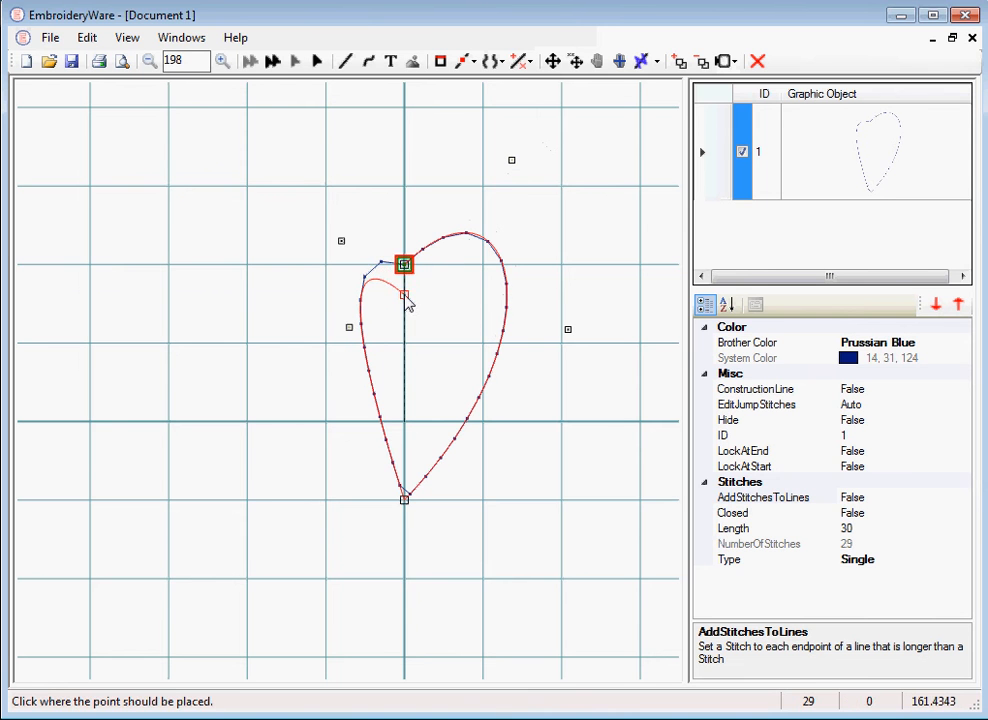
left_click(405, 294)
left_click(404, 293)
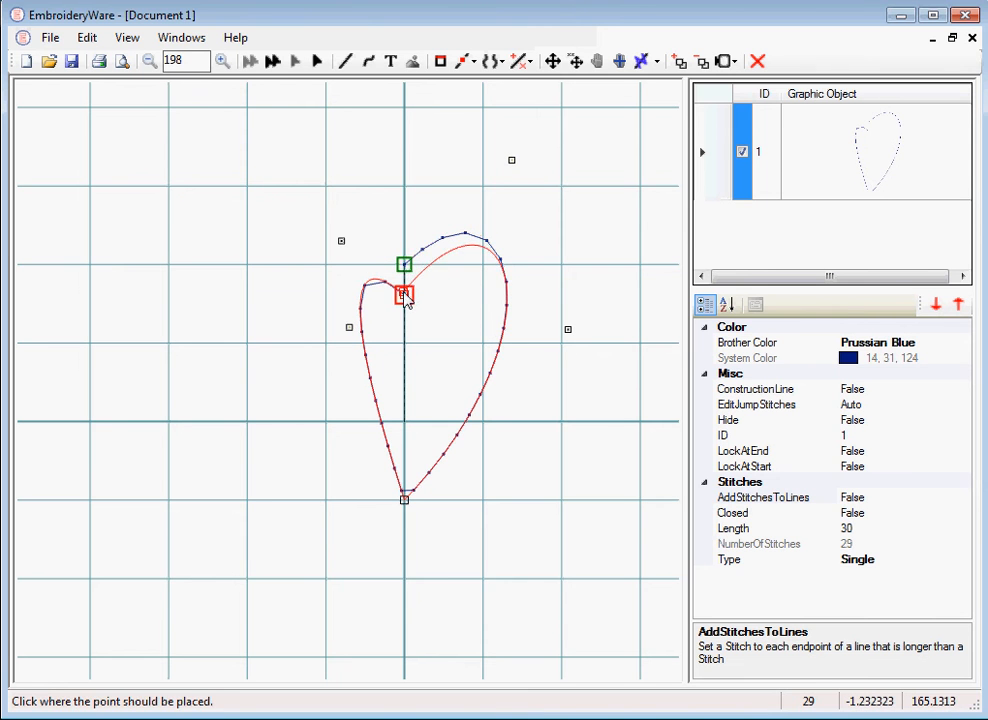
left_click(404, 295)
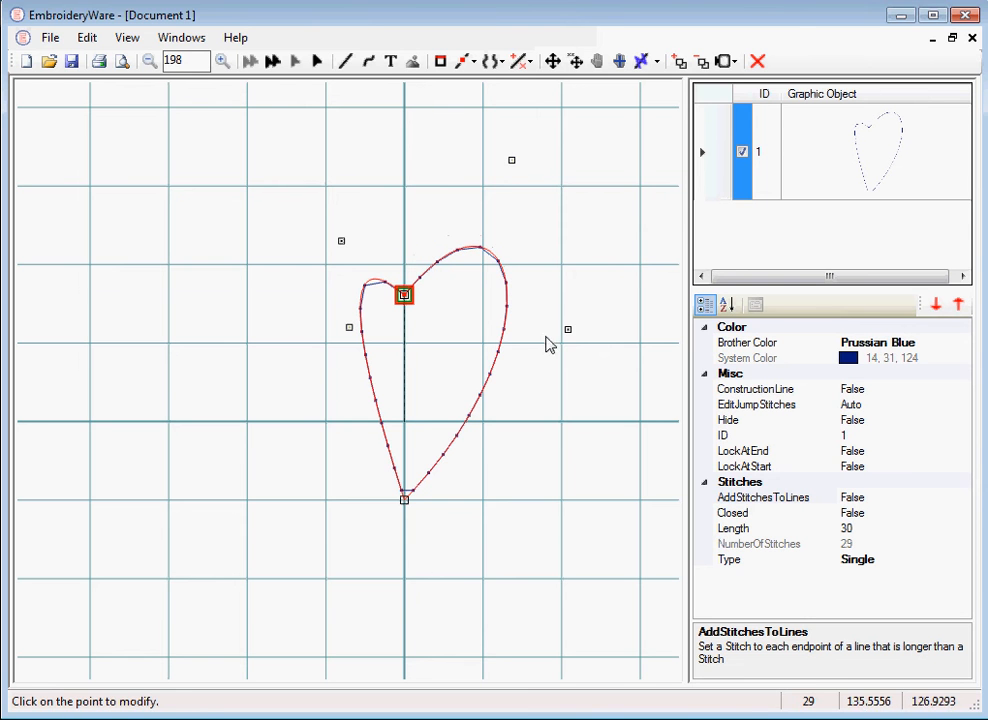
left_click(567, 331)
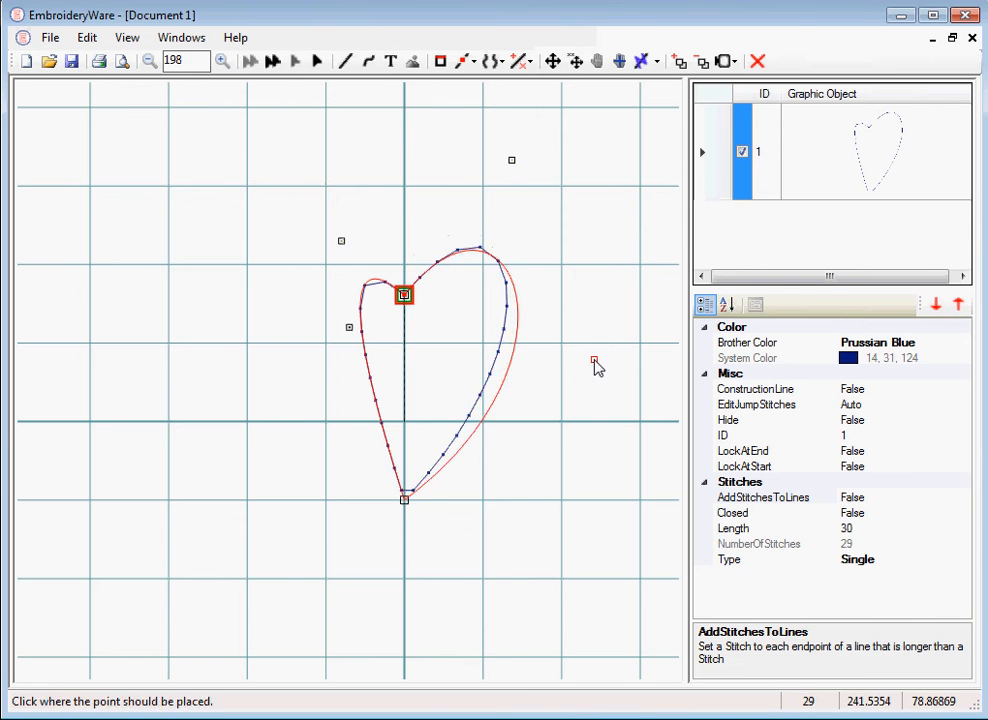
left_click(595, 363)
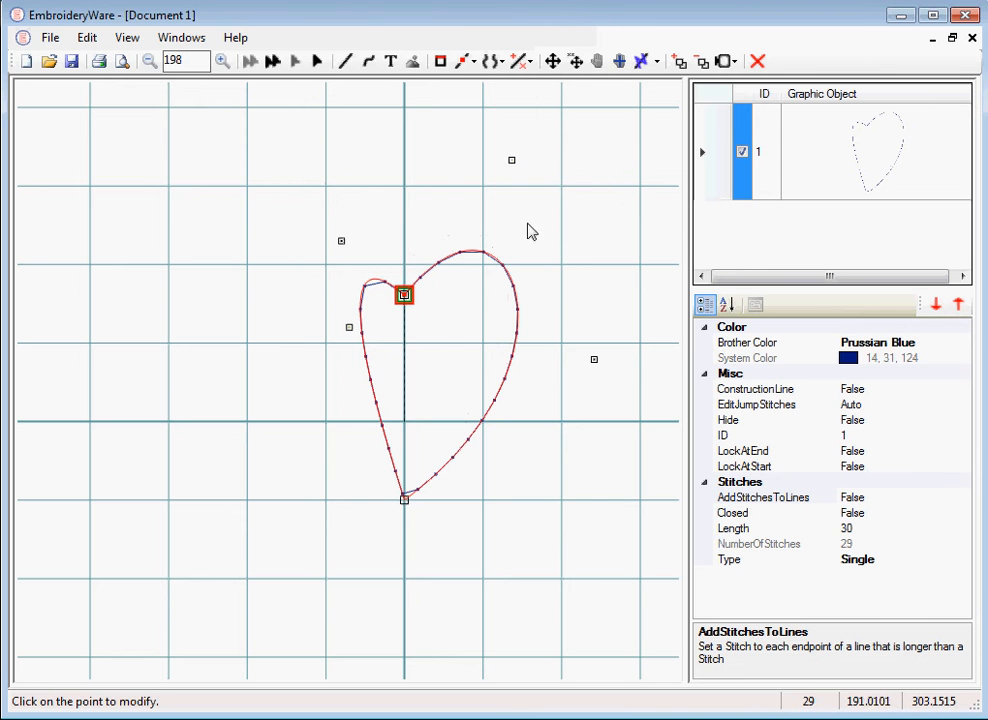
Turn on Snap to Hoop and align both overlapping endpoints at the heart's notch to the snap position (0, 160)
left_click(735, 62)
left_click(752, 104)
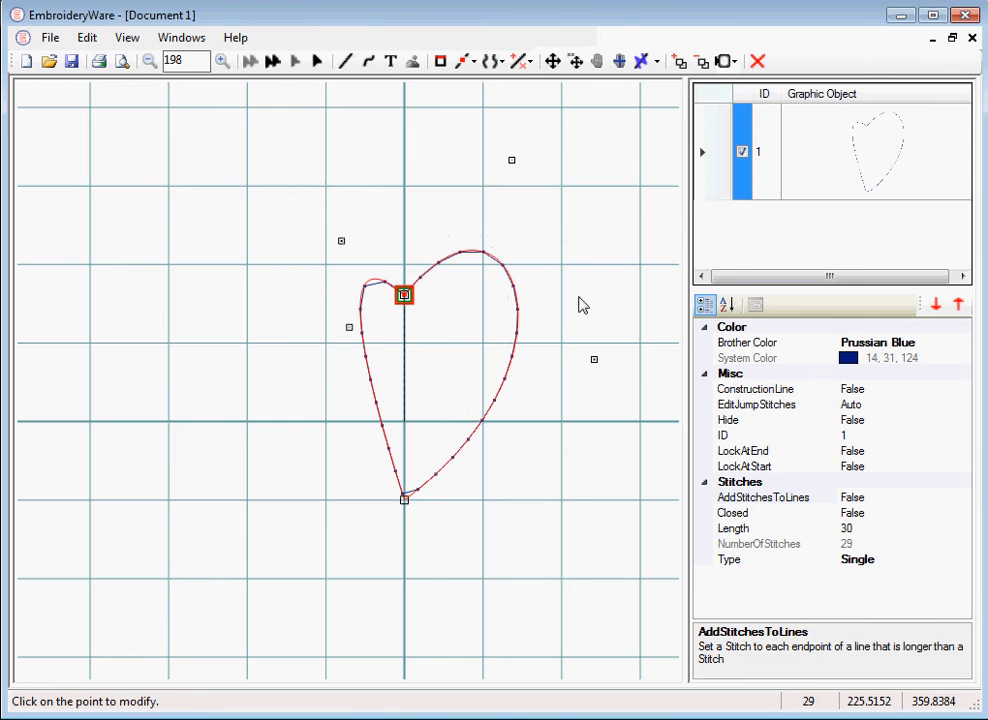
left_click(404, 297)
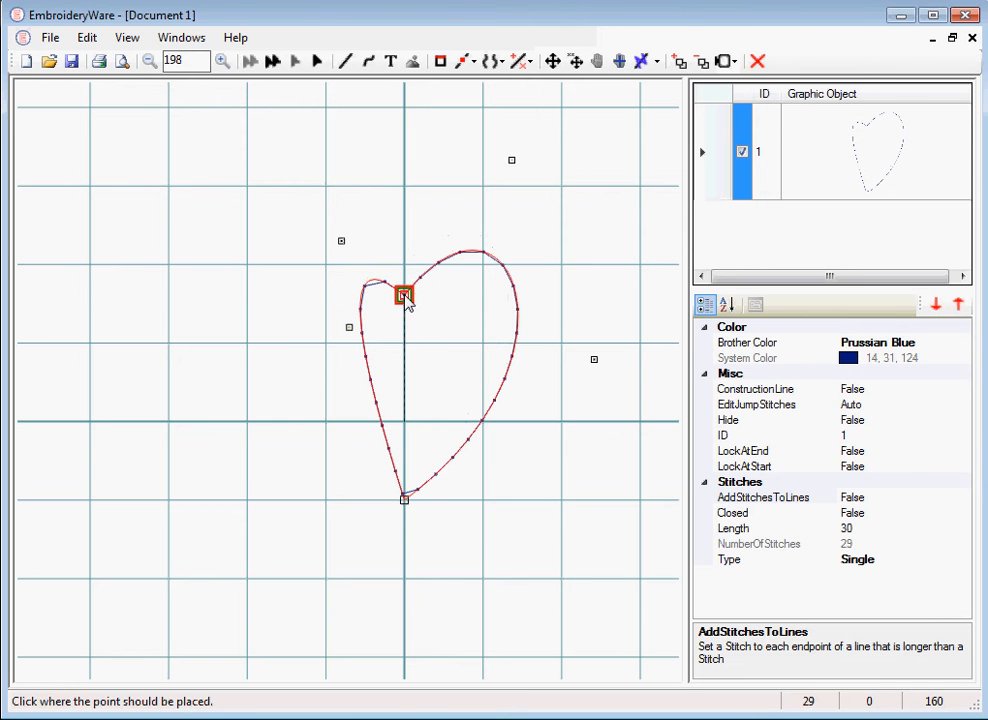
left_click(406, 302)
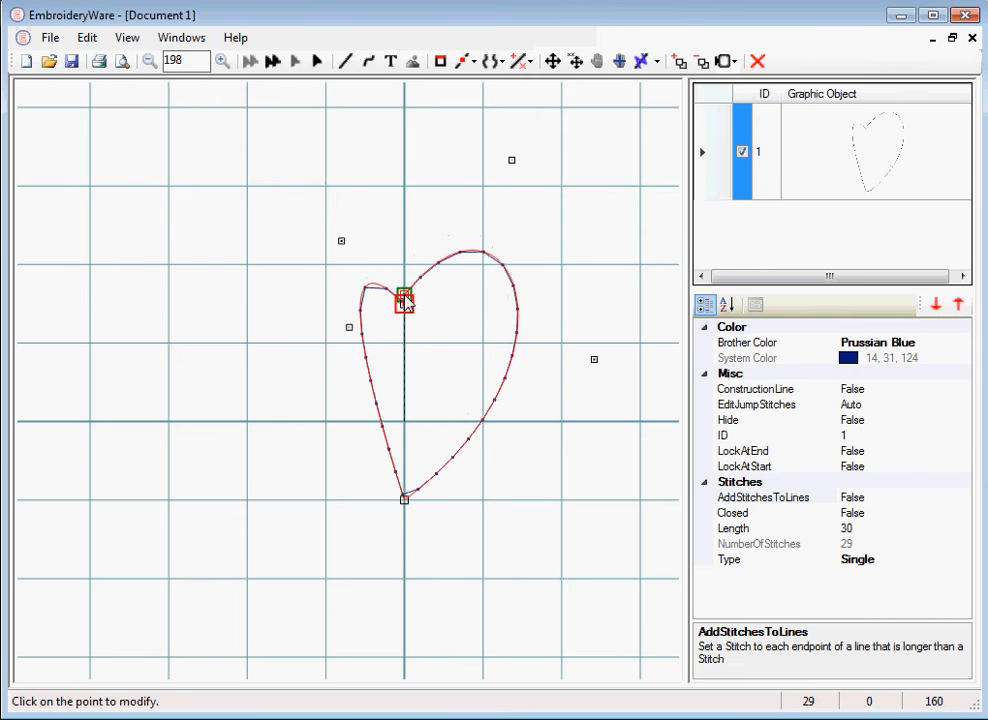
left_click(404, 301)
left_click(404, 305)
left_click(404, 303)
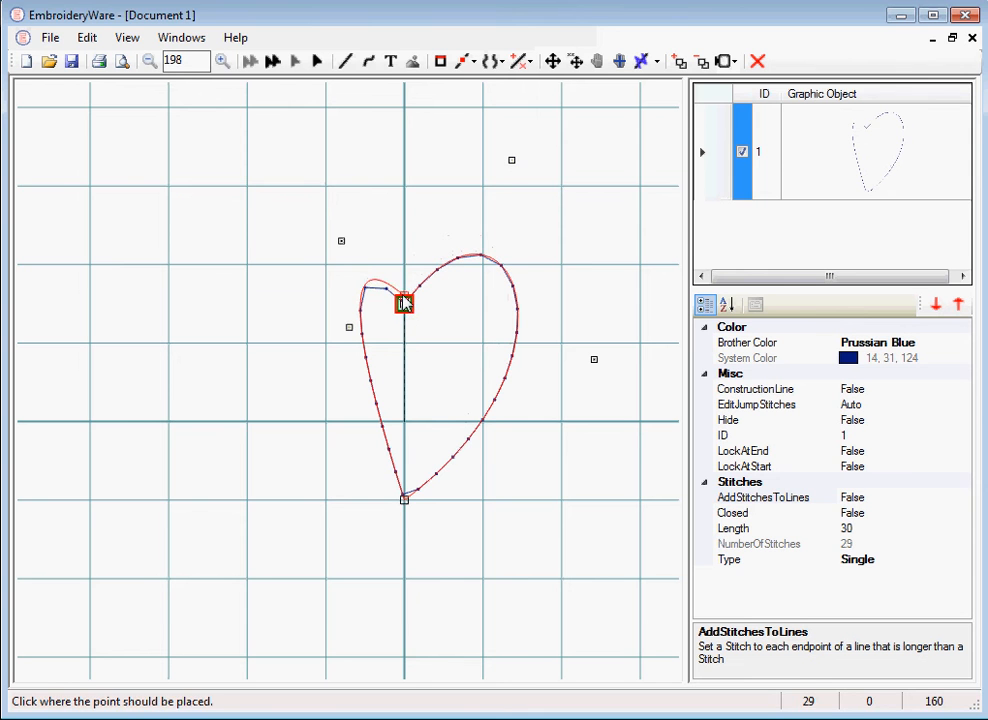
left_click(406, 307)
left_click(406, 309)
left_click(405, 301)
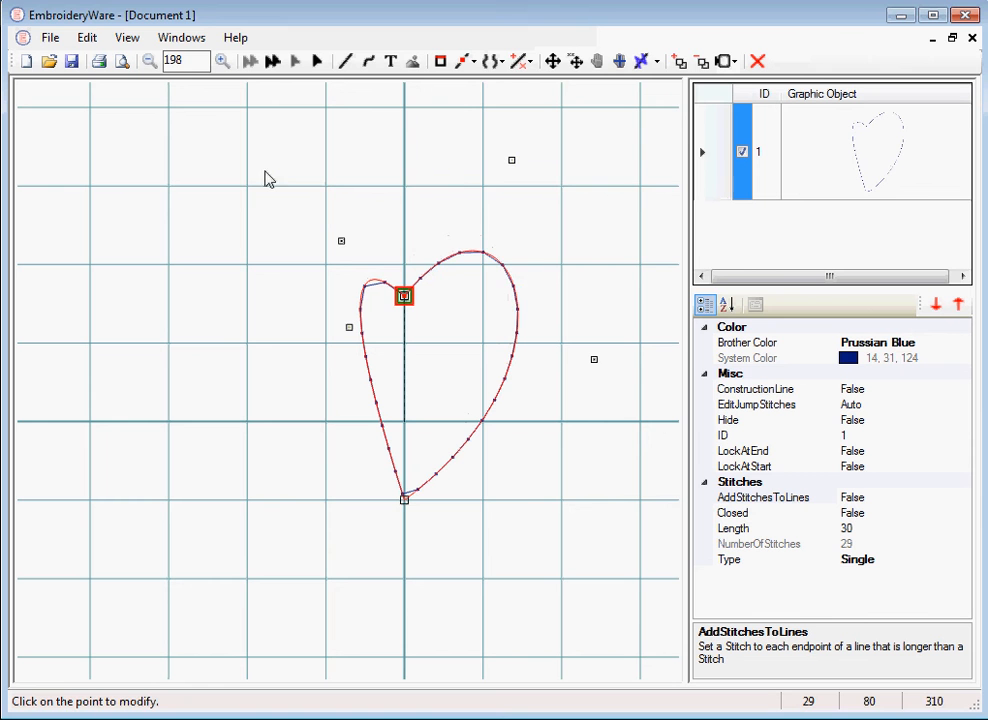
Mirror the left lobe's upper control point in X from its right counterpart, around the heart's notch point
left_click(468, 62)
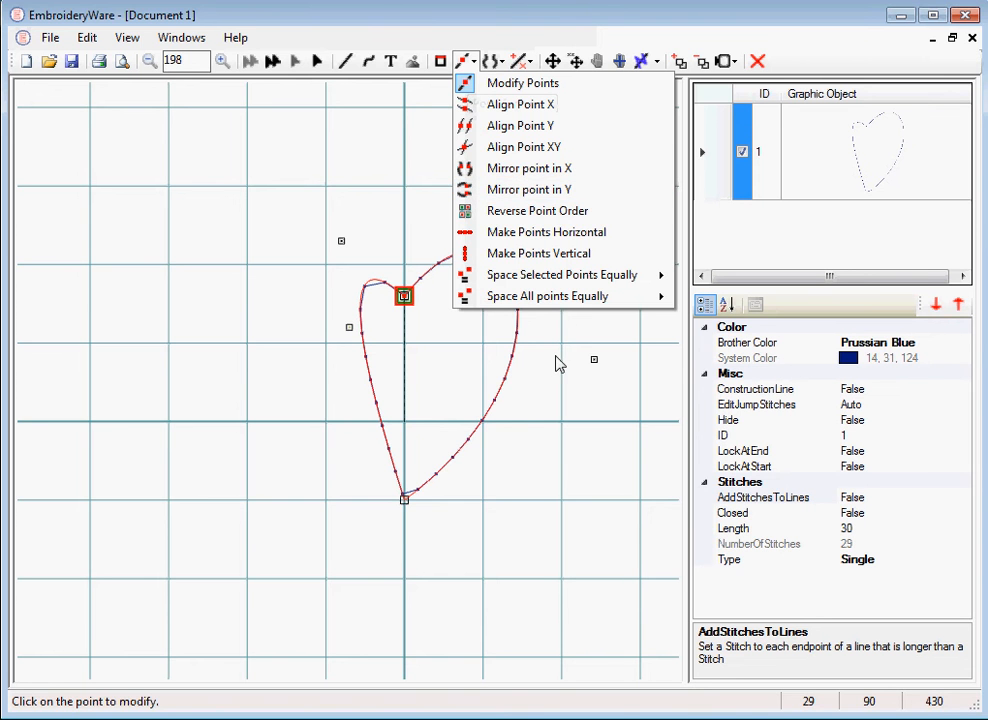
left_click(468, 172)
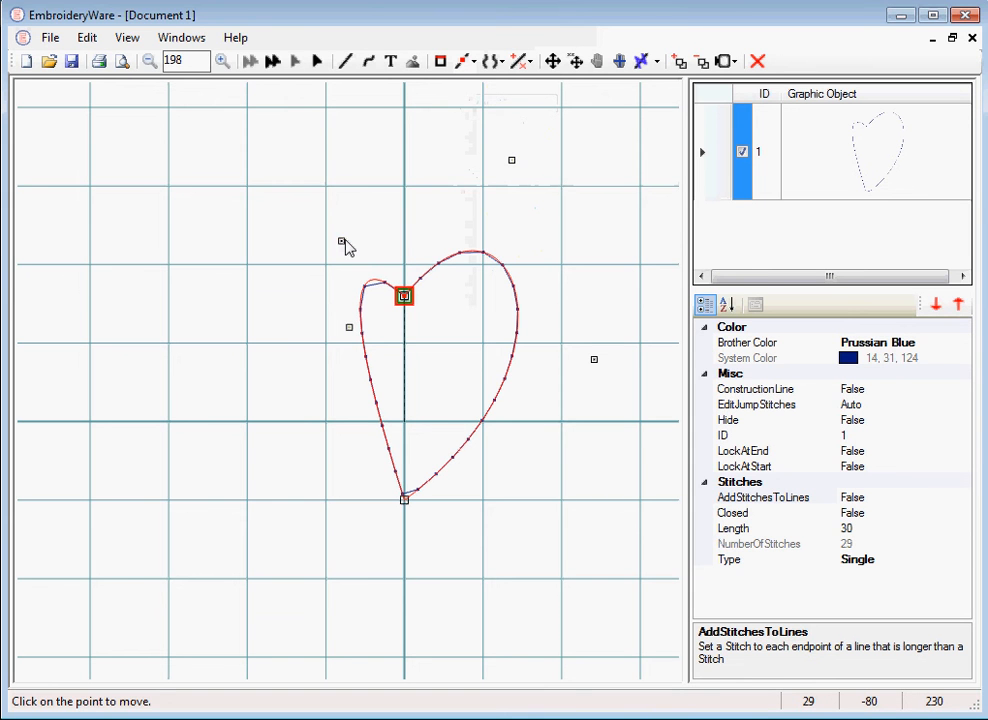
key("x")
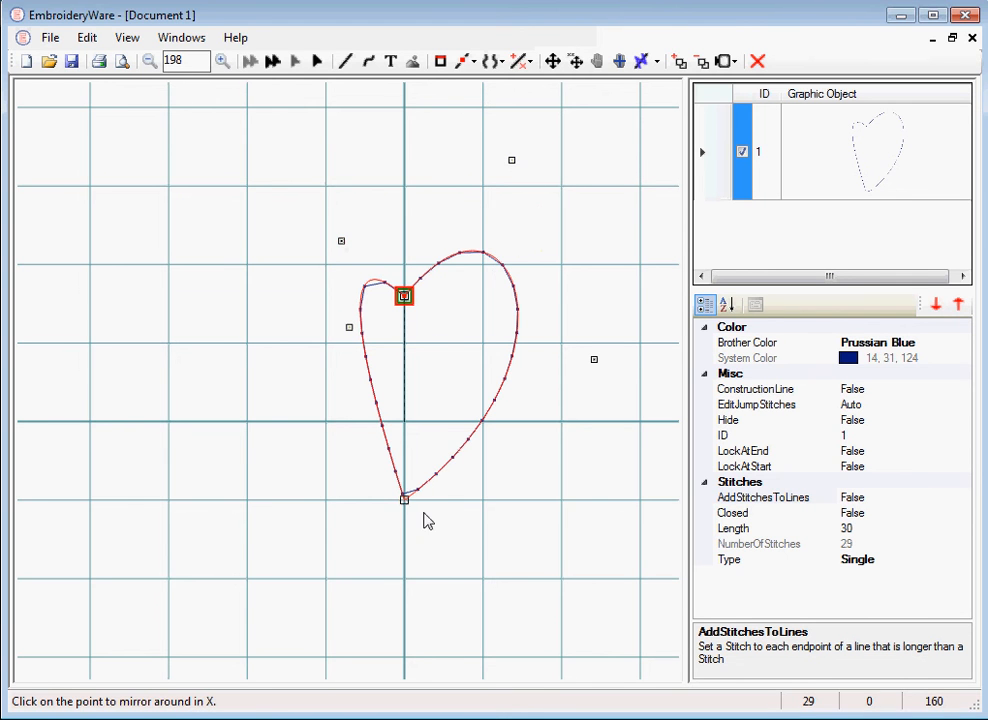
left_click(404, 297)
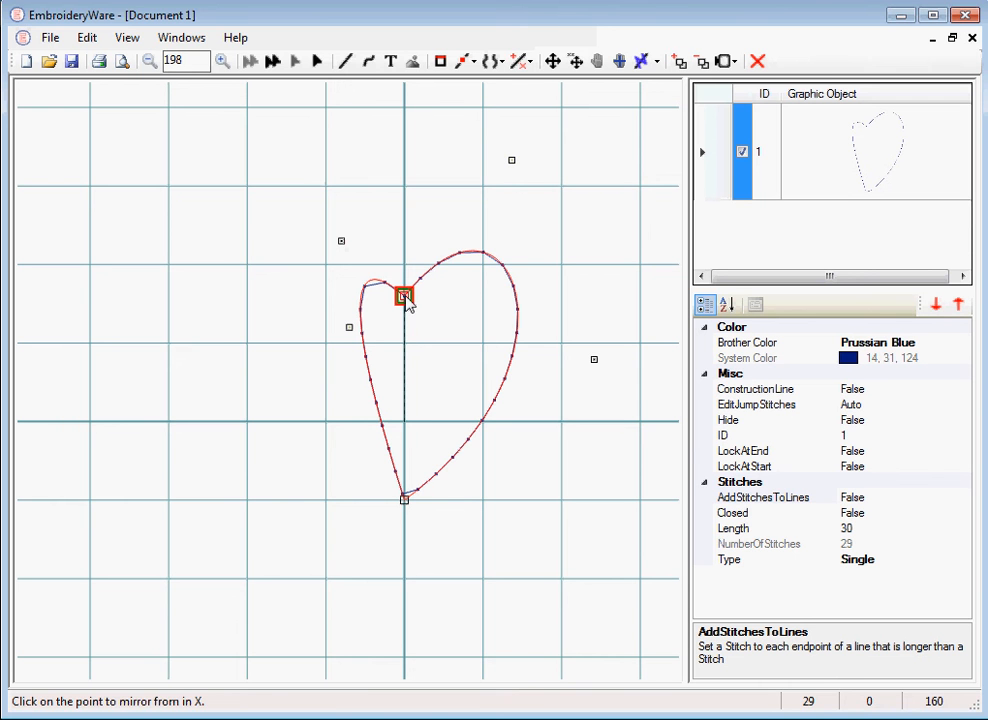
left_click(511, 161)
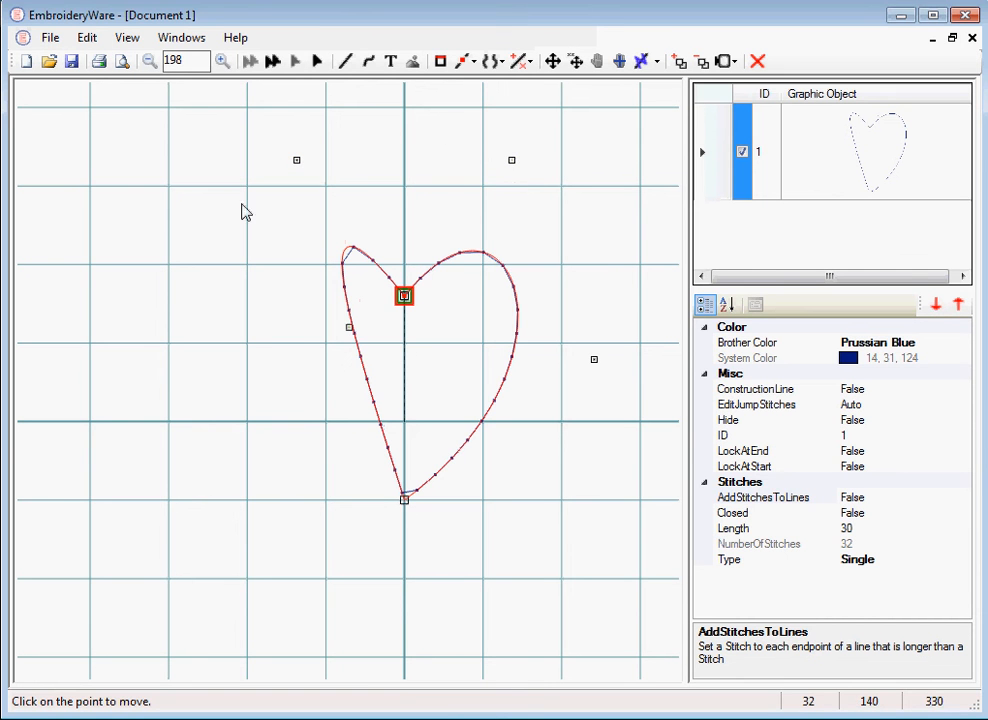
Mirror the left lower control point in X from the right lower control point, around the notch point
left_click(349, 329)
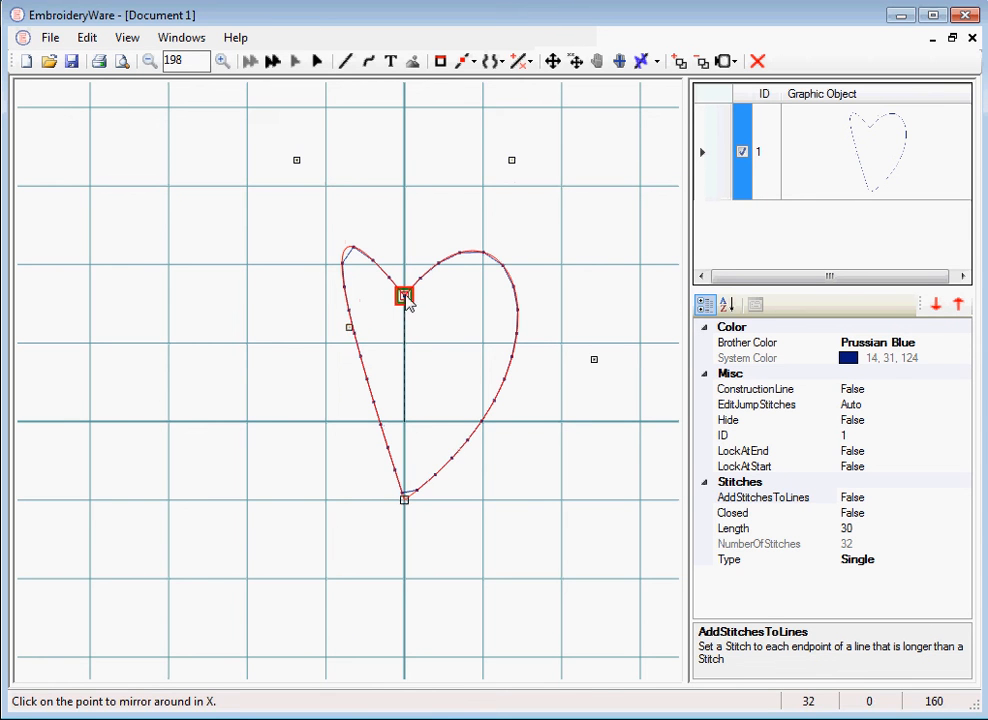
left_click(405, 298)
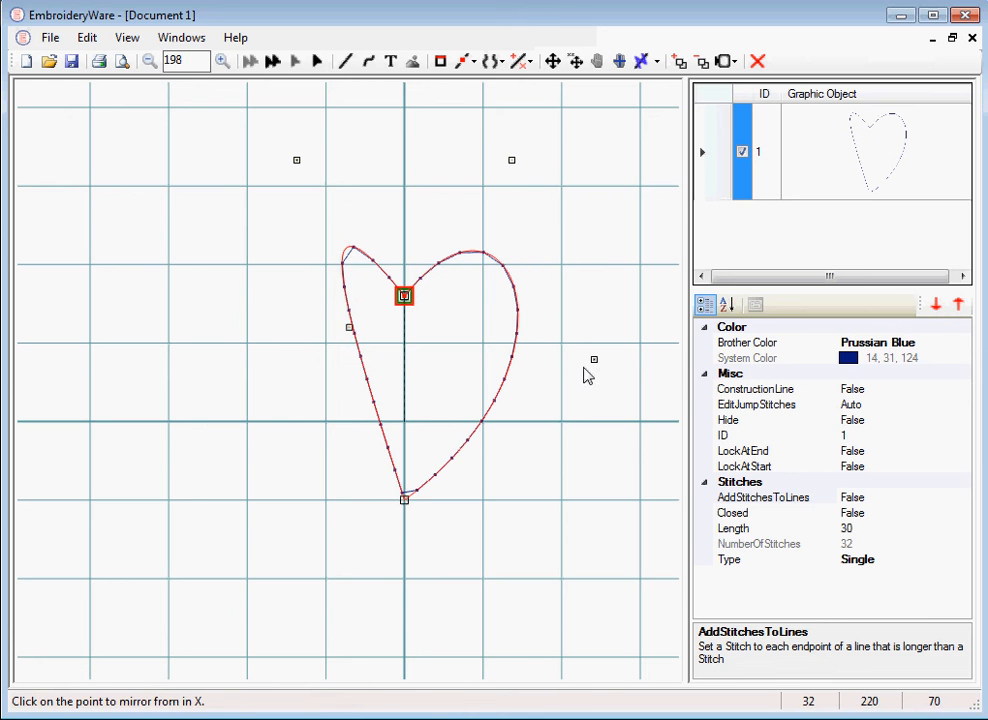
left_click(594, 362)
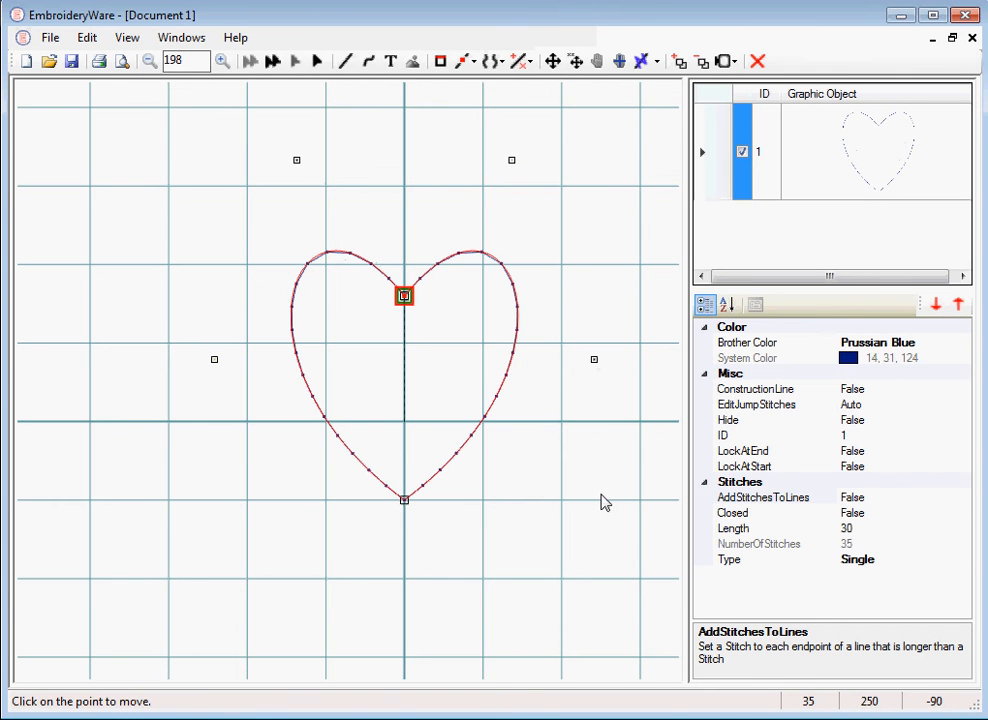
Change the heart curve's stitch type to Satin
scroll(603, 502, "up", 3)
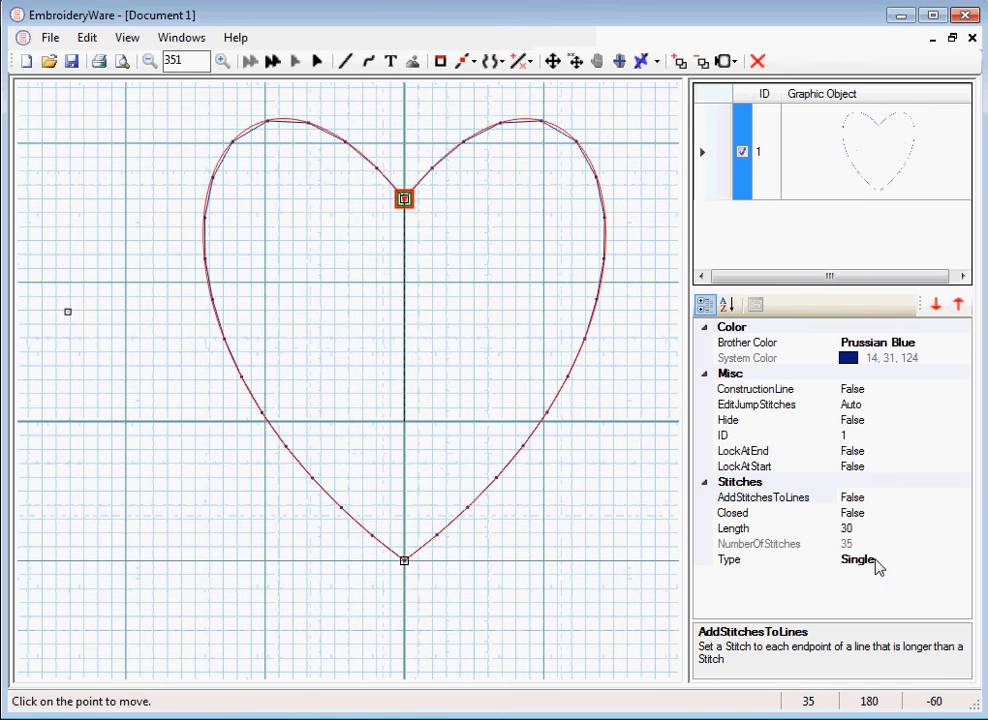
left_click(962, 560)
left_click(962, 560)
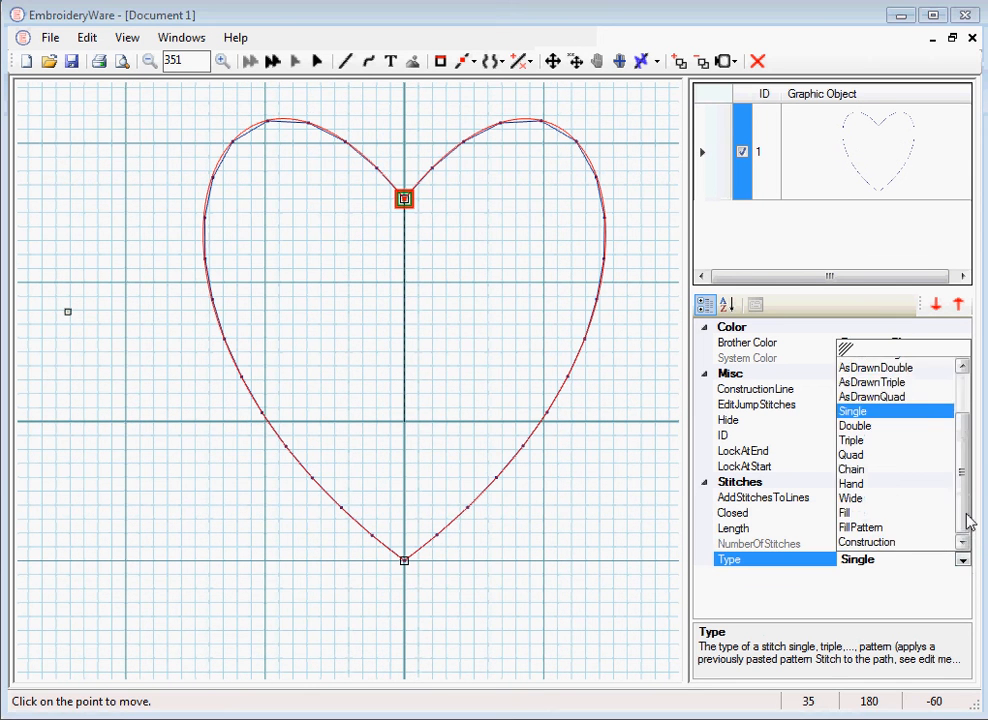
scroll(966, 525, "down", 1)
left_click(852, 525)
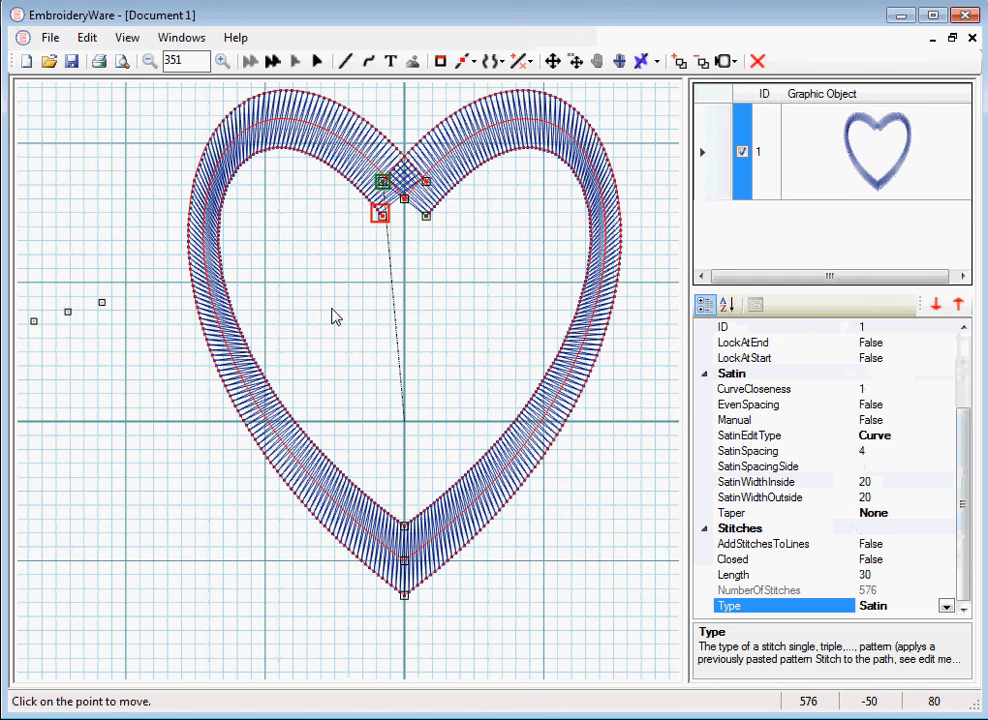
Examine the heart's satin stitching, particularly where its two ends overlap at the notch
scroll(335, 316, "up", 2)
scroll(335, 316, "down", 3)
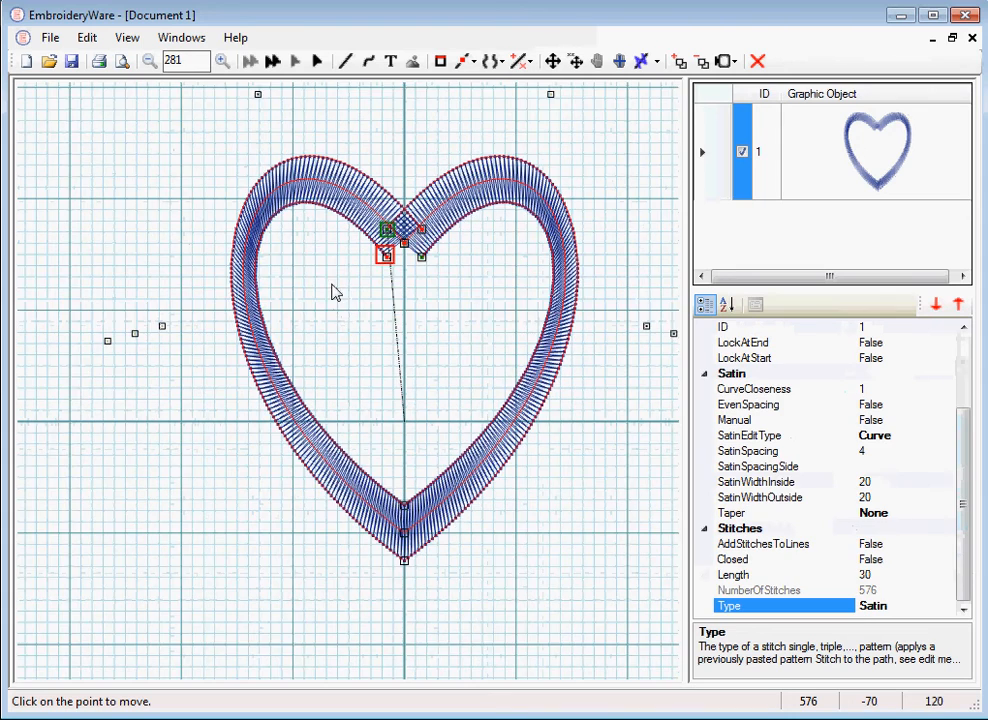
scroll(403, 285, "down", 2)
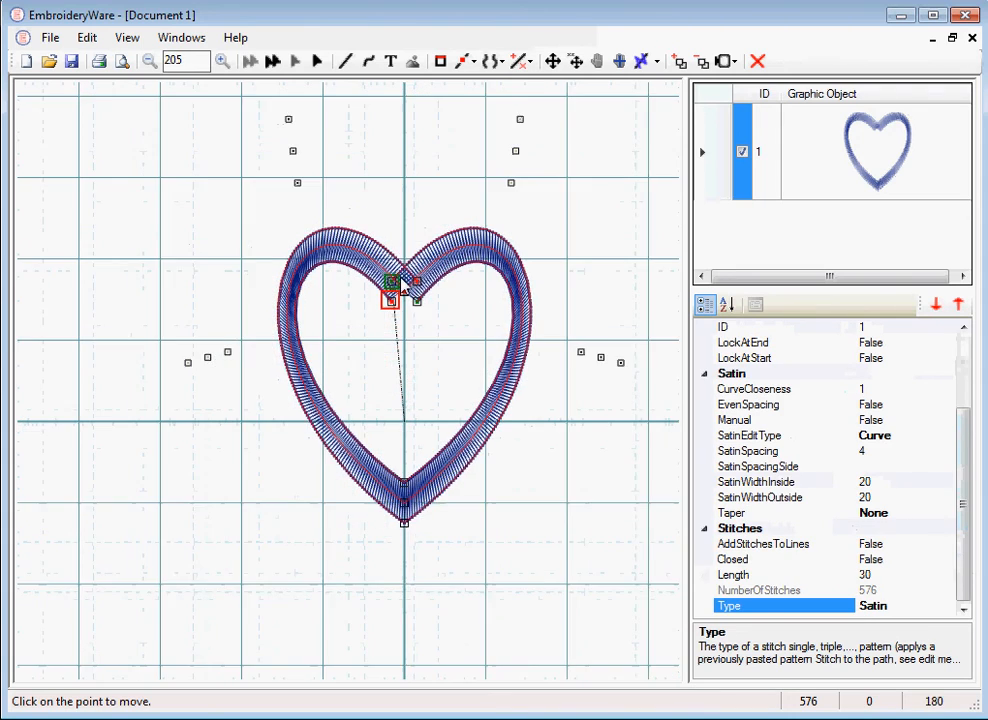
scroll(404, 283, "up", 2)
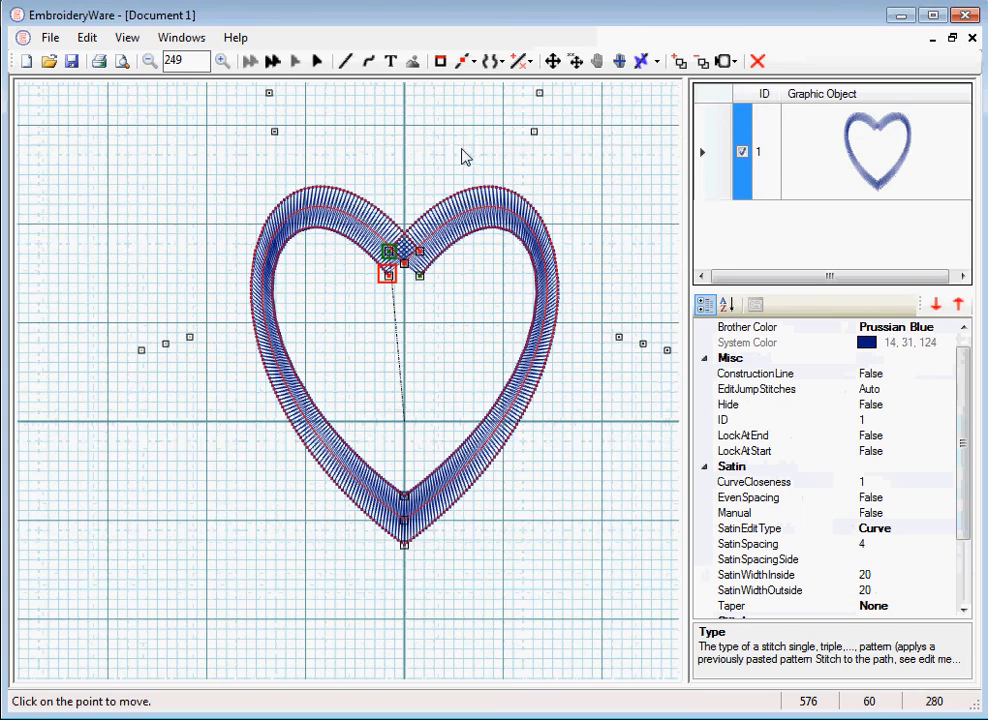
scroll(461, 214, "up", 3)
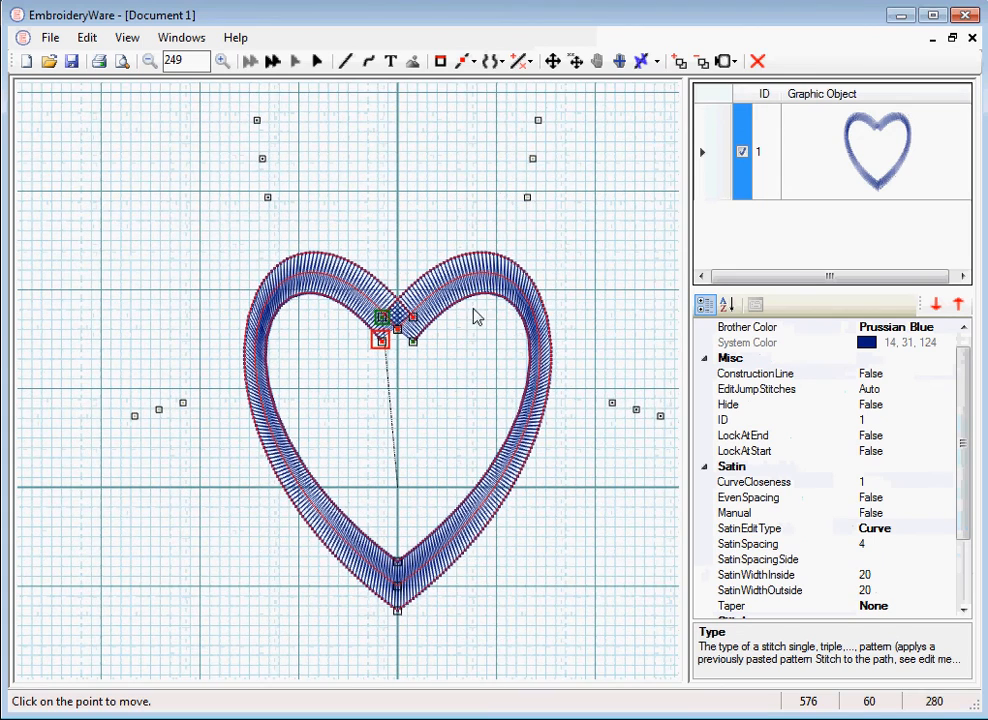
scroll(448, 397, "up", 4)
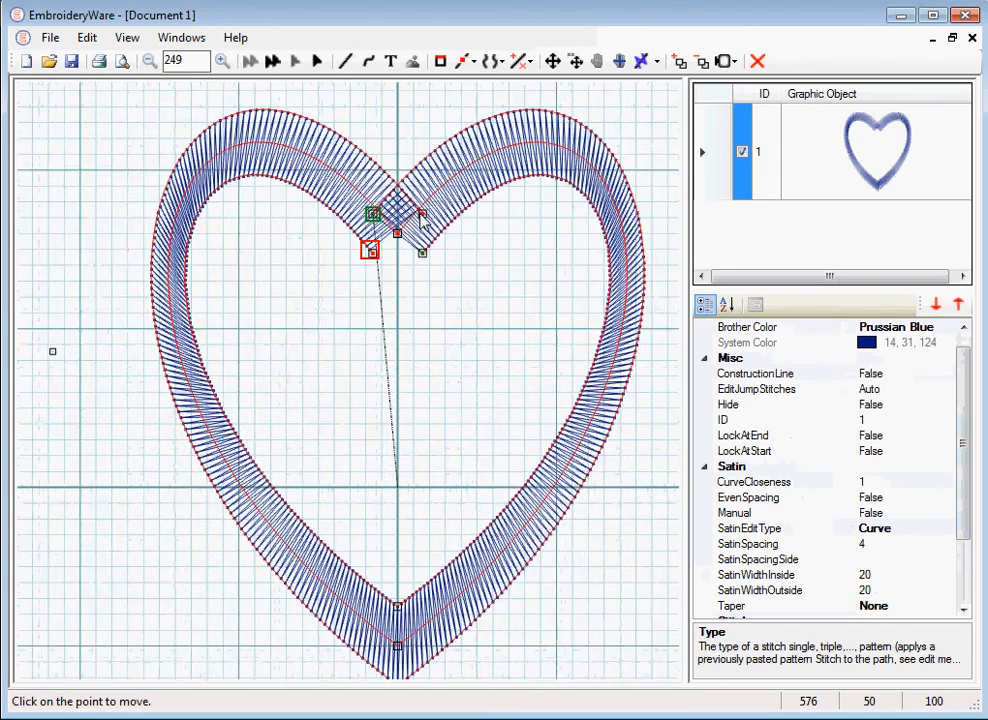
scroll(503, 456, "up", 2)
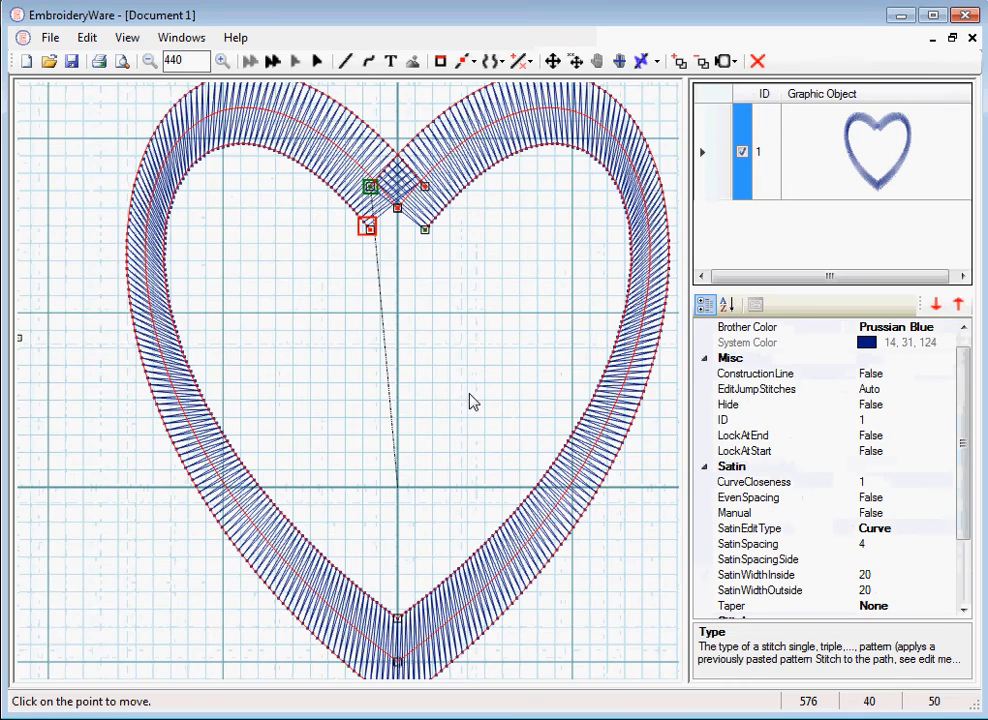
scroll(471, 398, "down", 3)
scroll(473, 401, "up", 1)
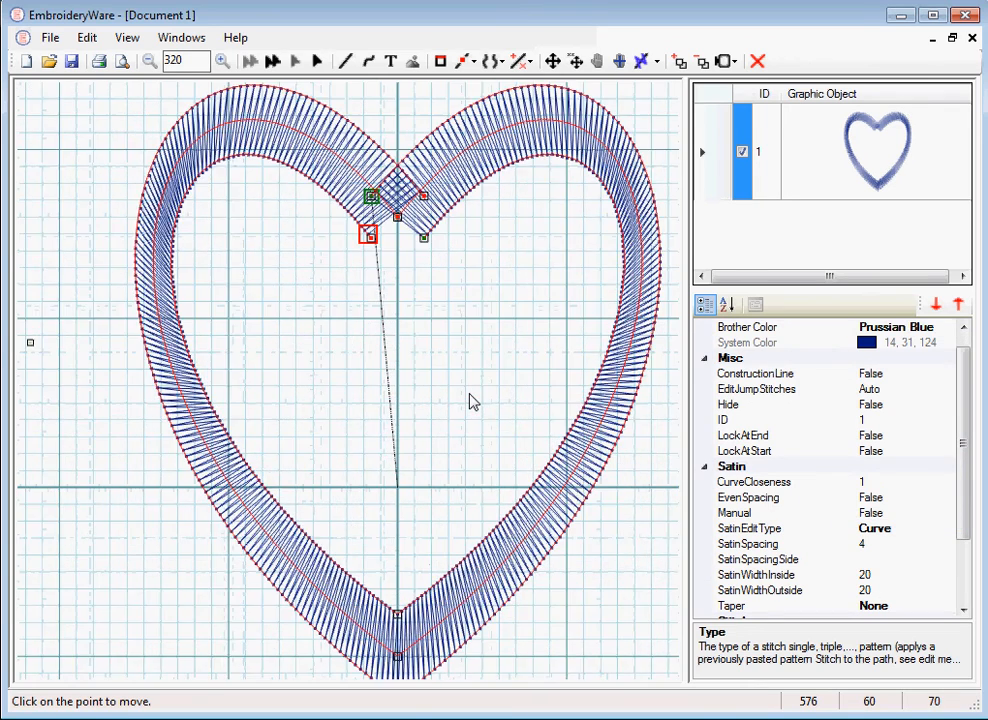
scroll(473, 401, "down", 3)
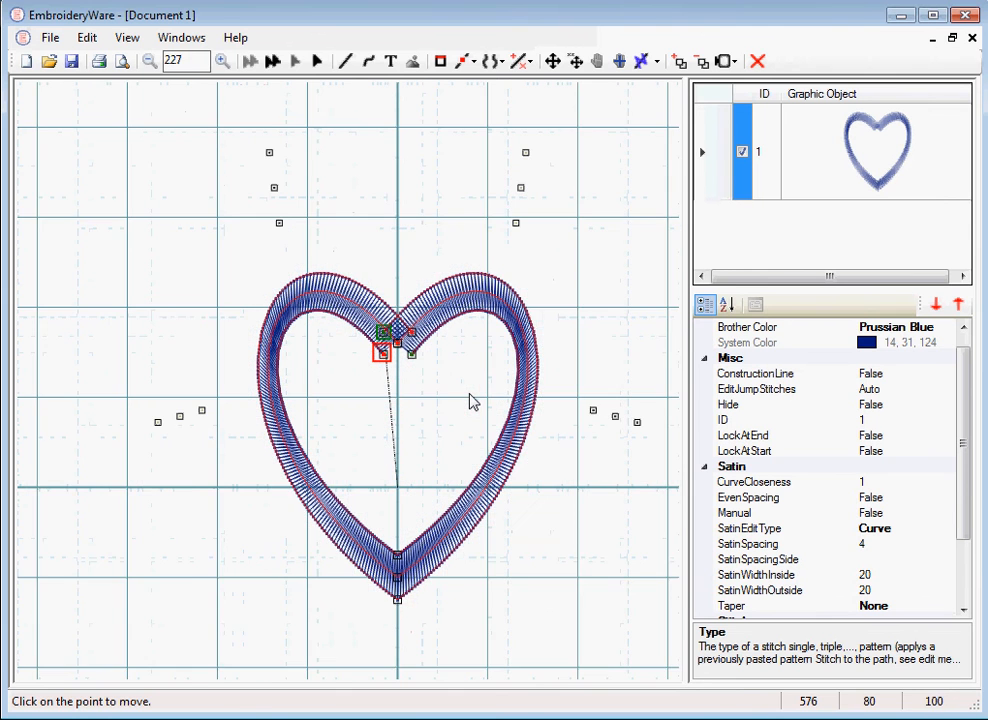
scroll(473, 401, "up", 1)
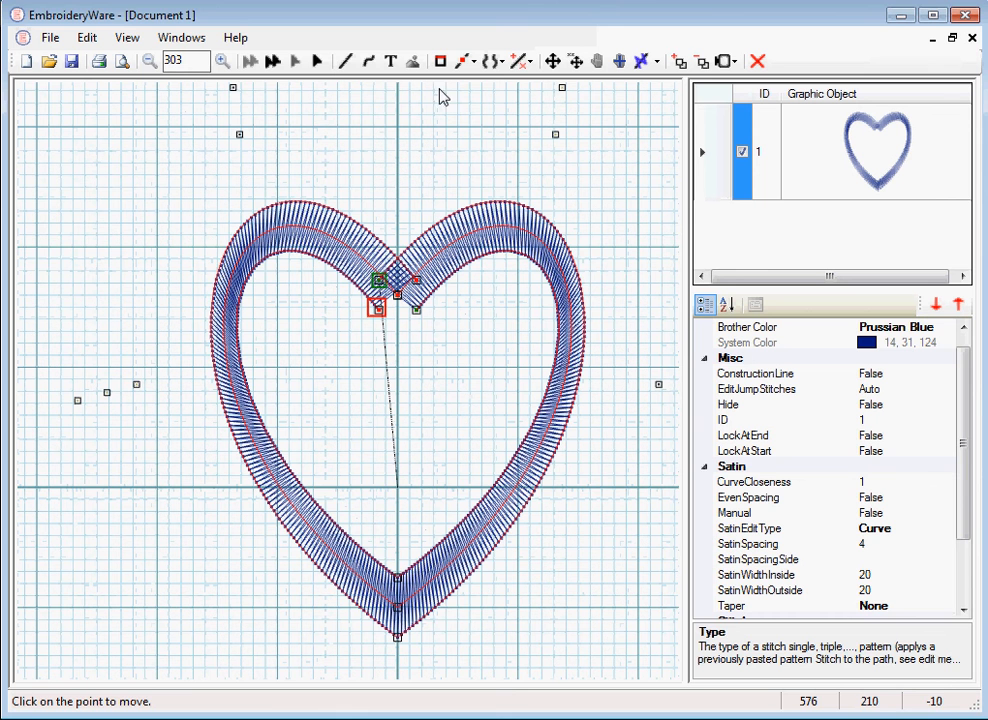
Close the heart curve and set its satin Manual property to True
left_click(463, 61)
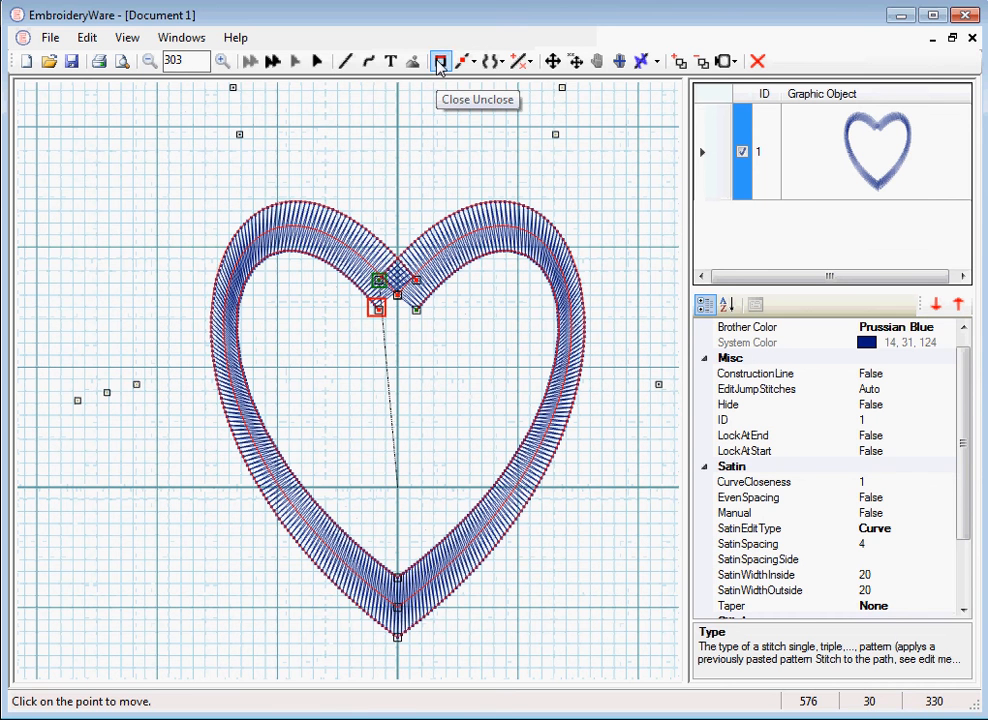
left_click(440, 63)
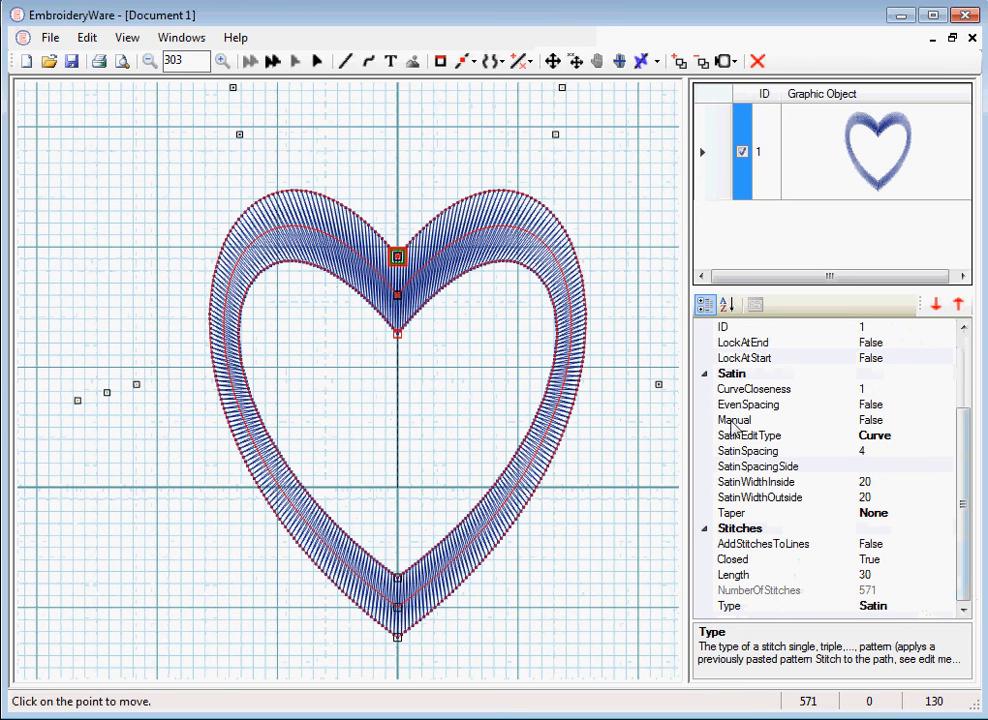
left_click(778, 421)
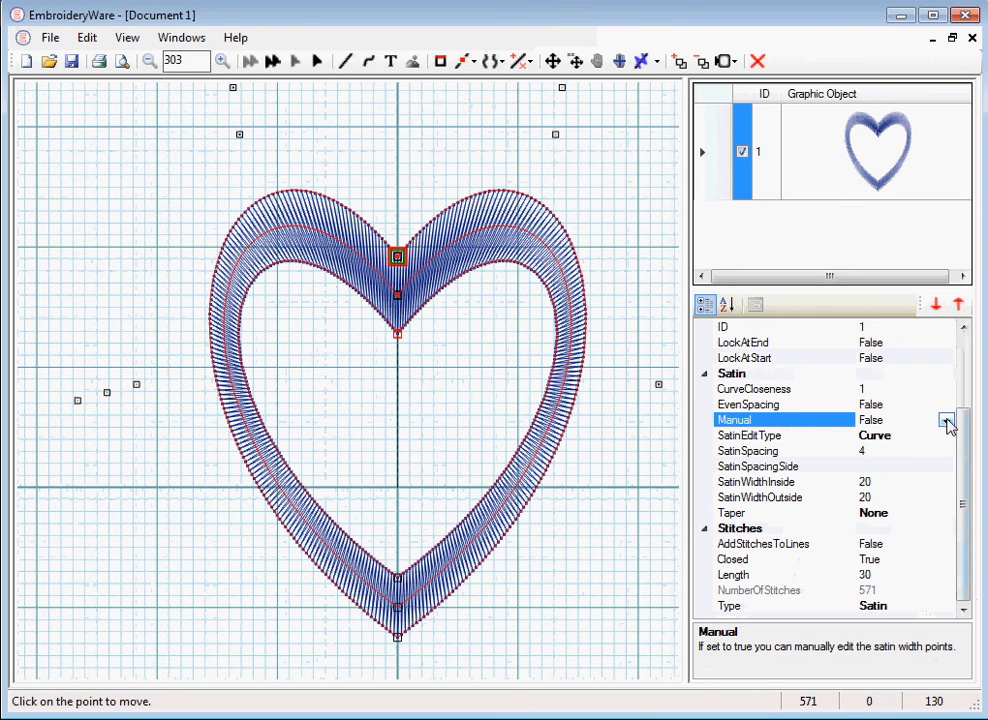
left_click(946, 421)
left_click(876, 438)
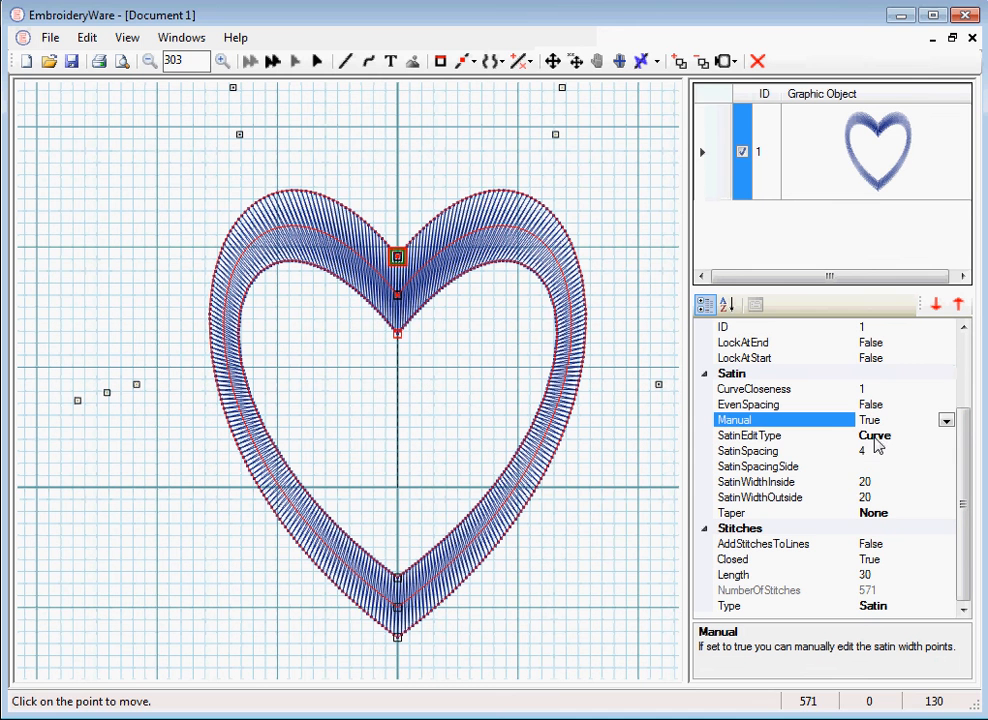
Use Modify Points to move the right lobe's upper centre-line control point, with its satin width points, to (120, 320)
left_click(463, 61)
left_click(467, 88)
scroll(602, 218, "down", 3)
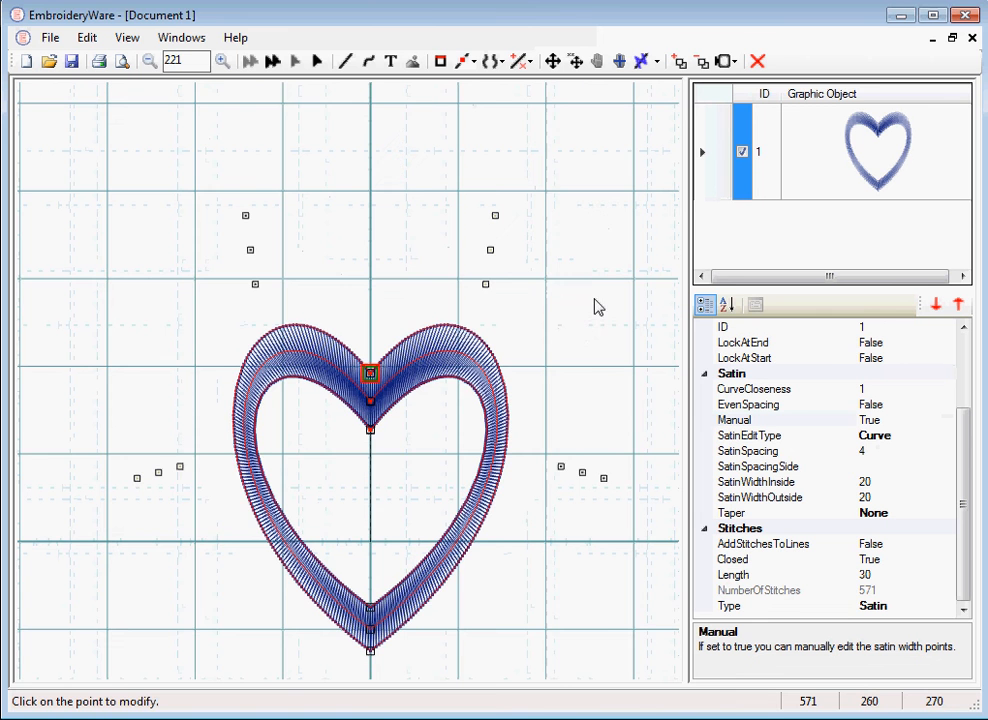
scroll(609, 276, "up", 2)
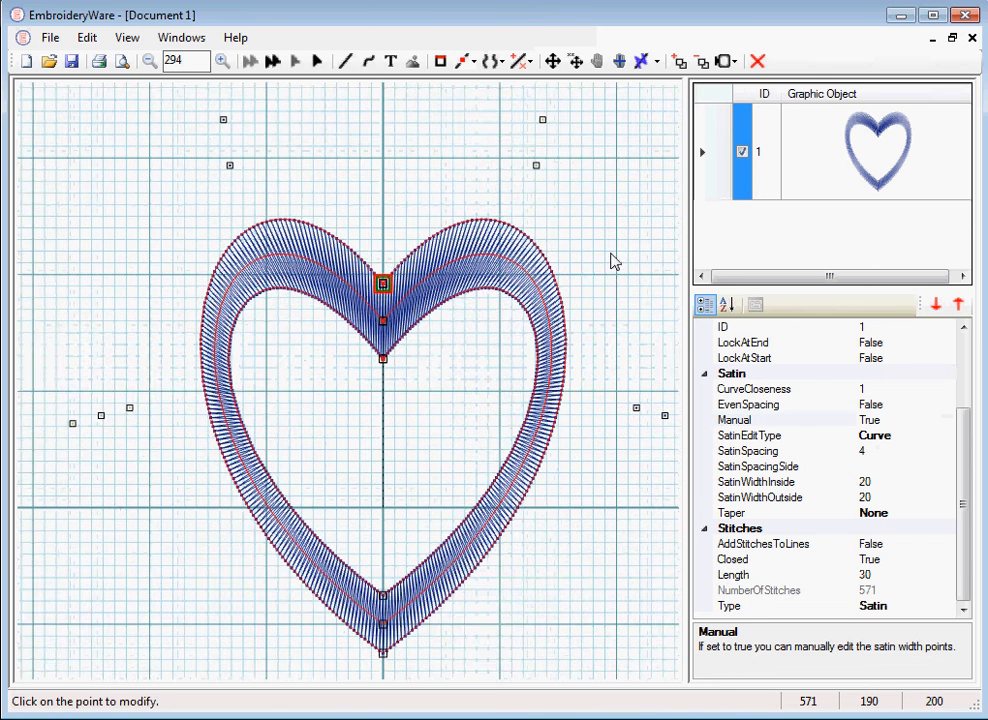
left_click_drag(595, 269, 562, 313)
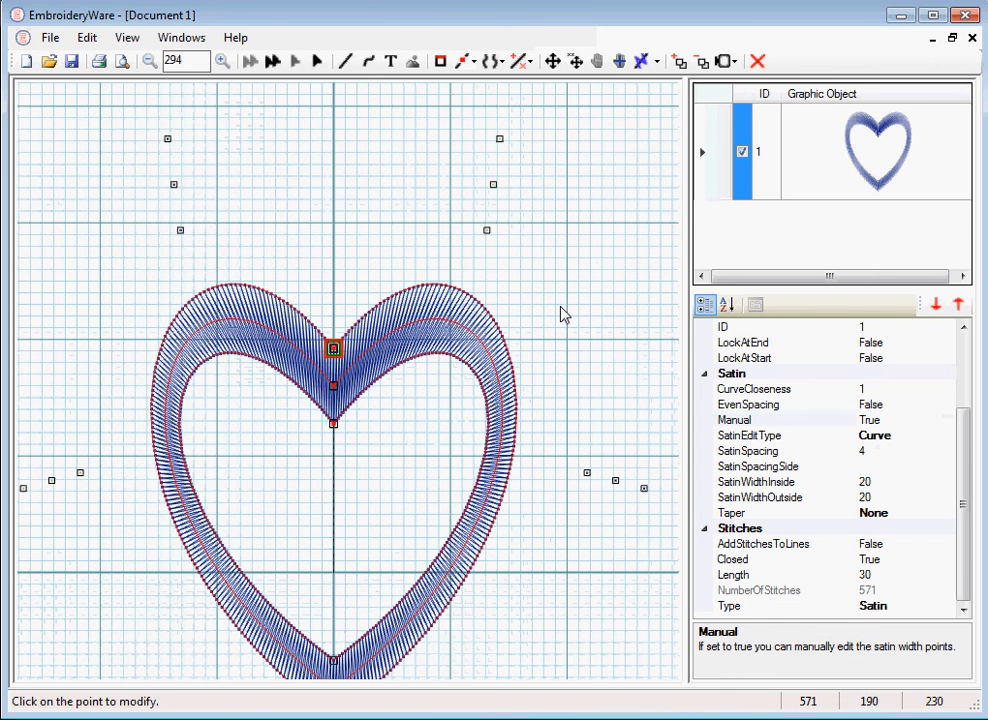
left_click(494, 186)
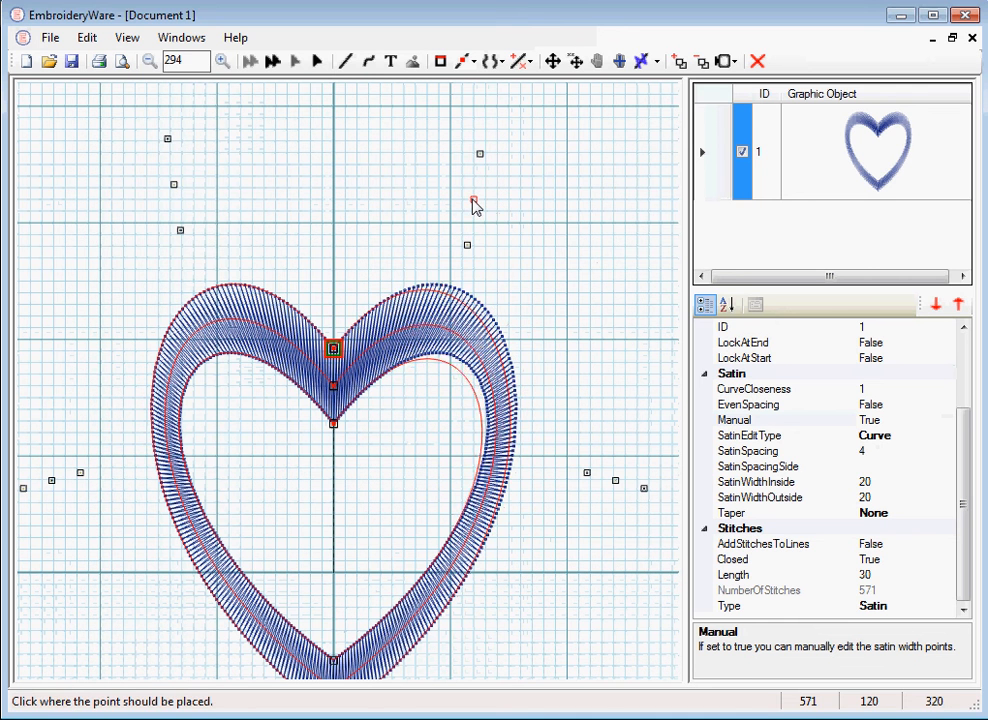
left_click(474, 200)
Turn off Snap to Hoop and move the right lobe's upper centre-line control point slightly inward and lower
left_click(730, 61)
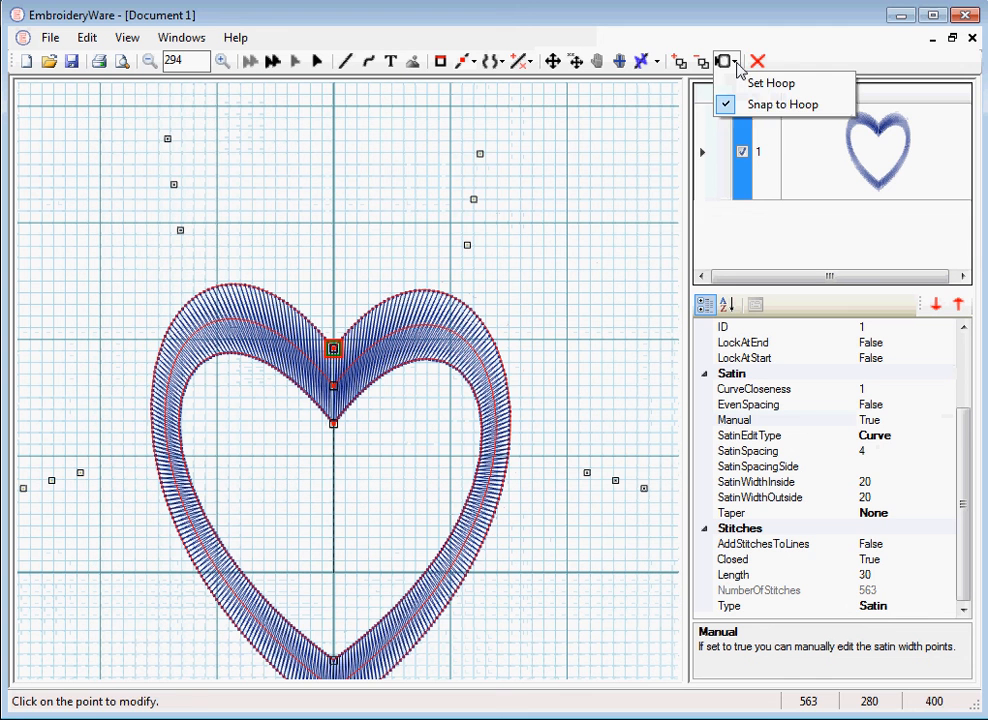
left_click(745, 115)
left_click(474, 200)
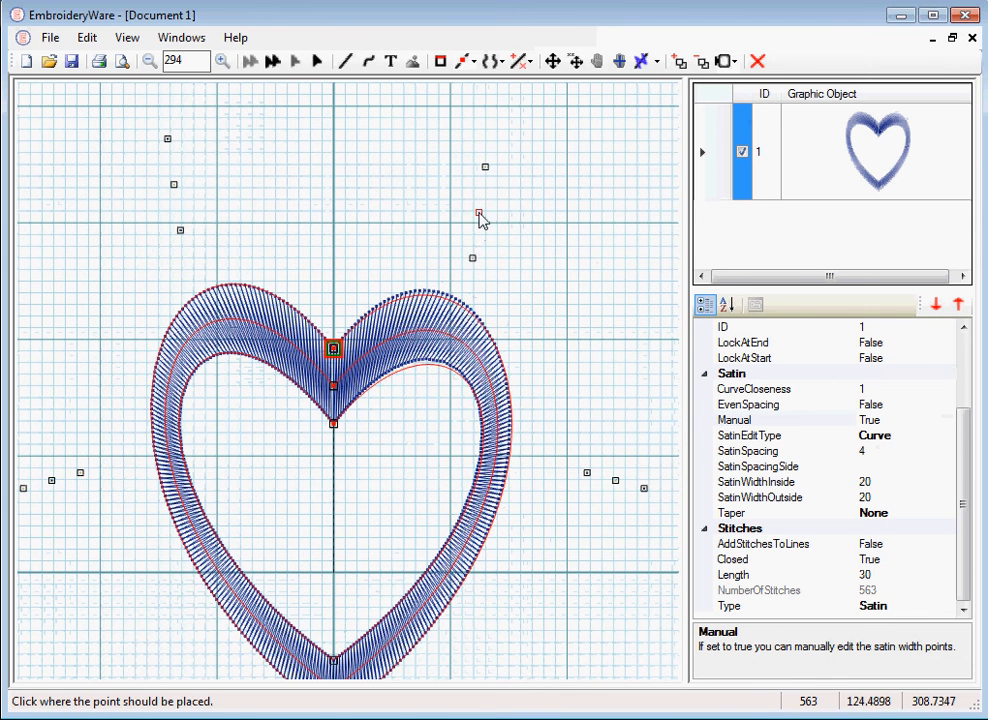
left_click(464, 216)
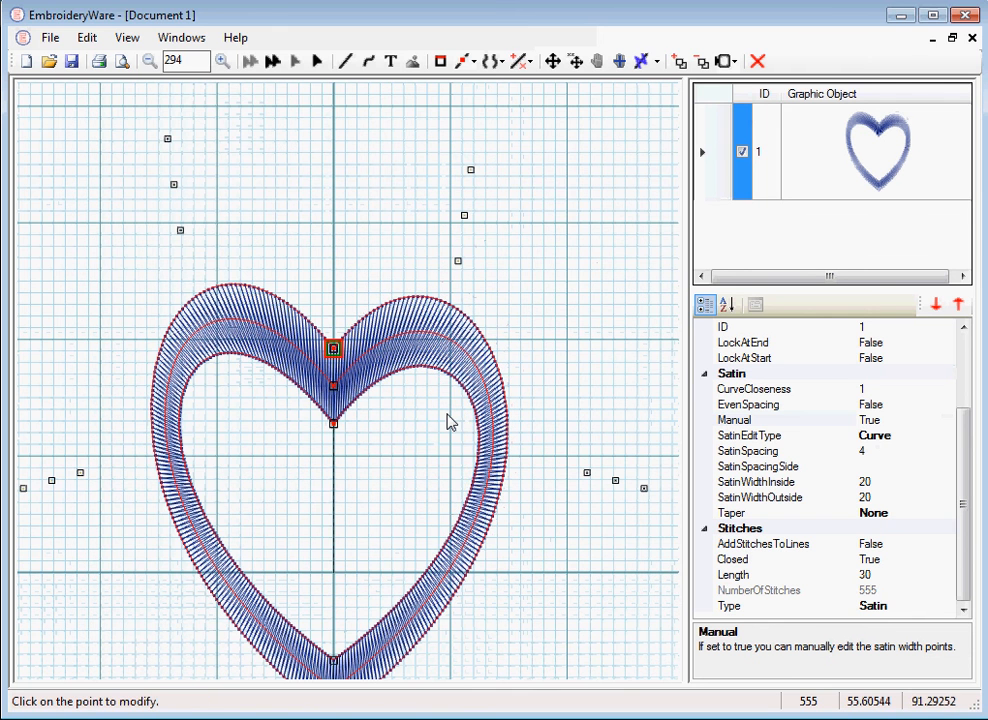
Move the outer satin width point above the right lobe outward to about (178, 300), widening that lobe's satin
left_click_drag(448, 422, 426, 311)
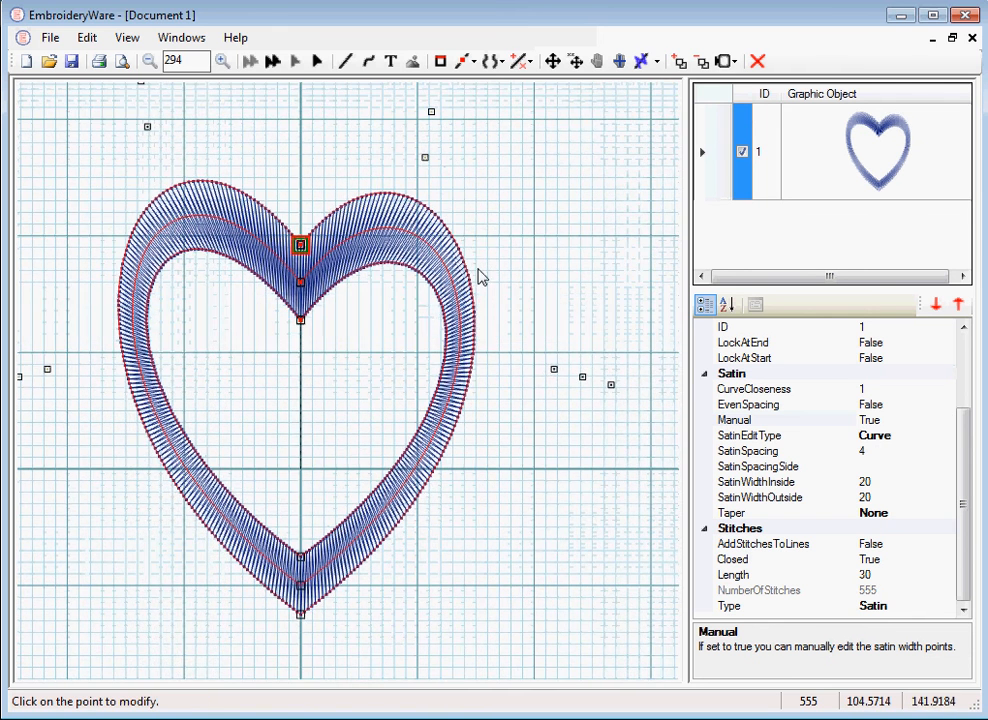
left_click_drag(527, 223, 532, 260)
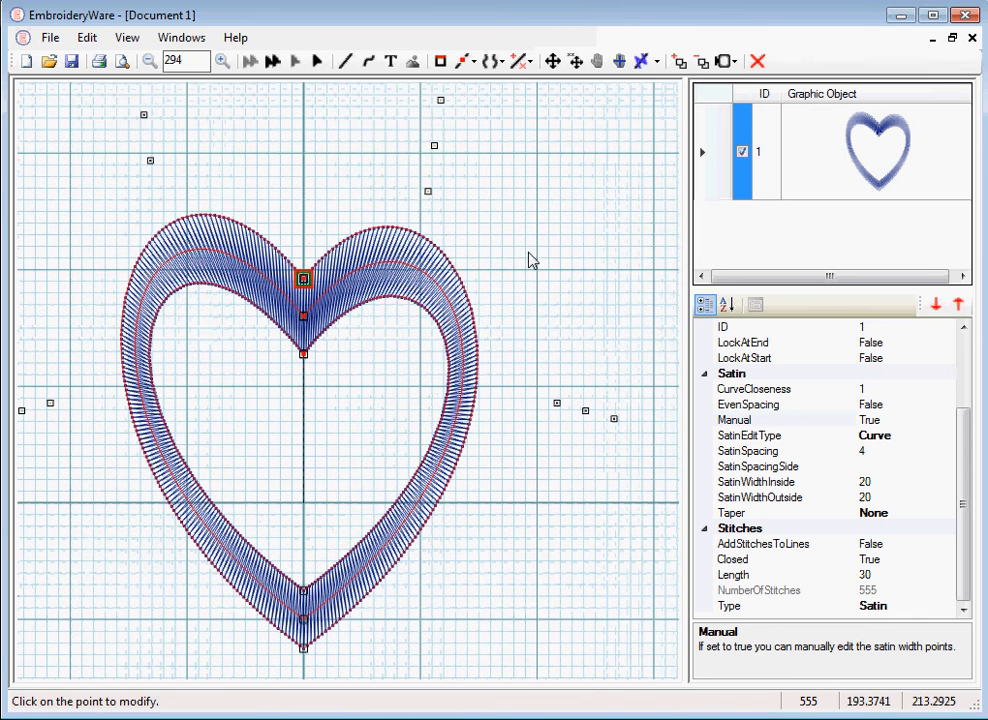
left_click(441, 100)
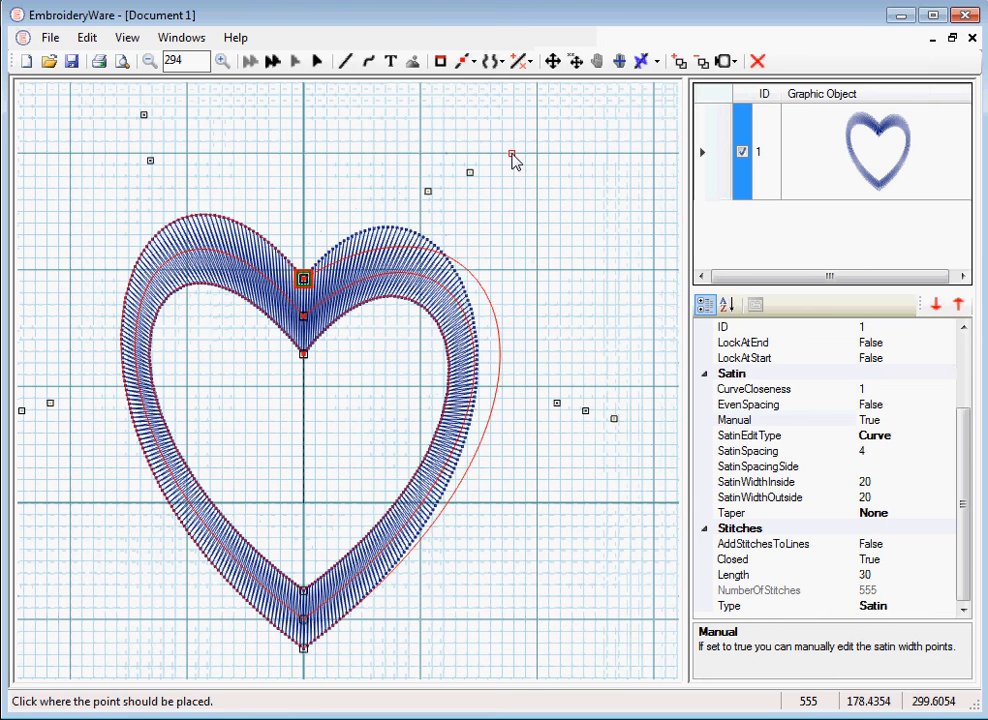
left_click(511, 154)
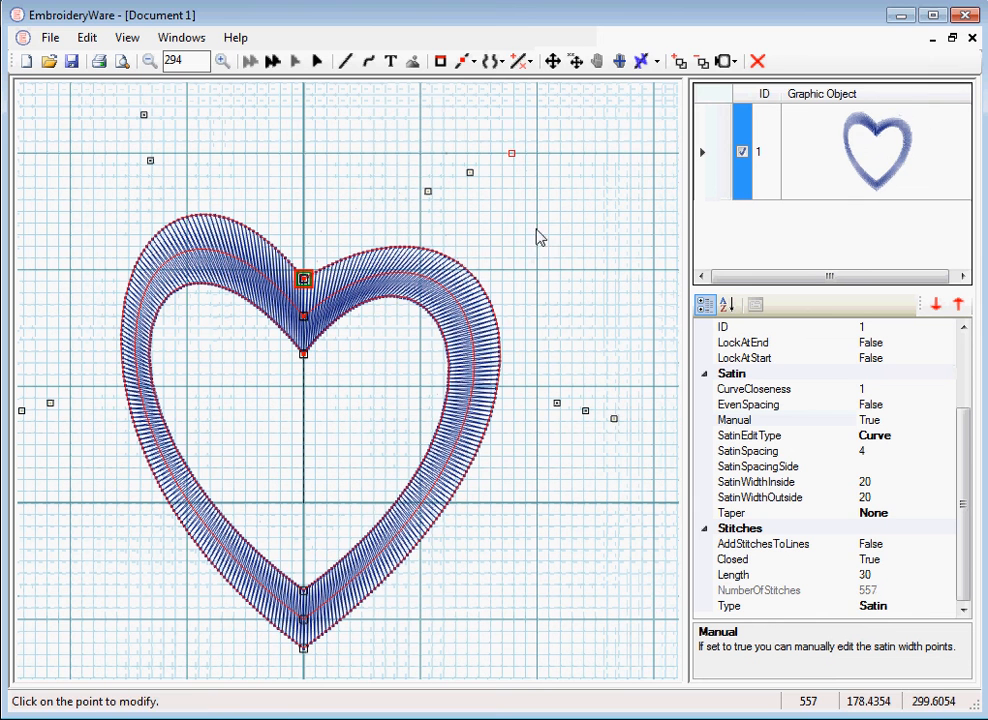
Move the outer satin width point above the right lobe slightly inward and higher, to about (176, 304)
left_click(511, 153)
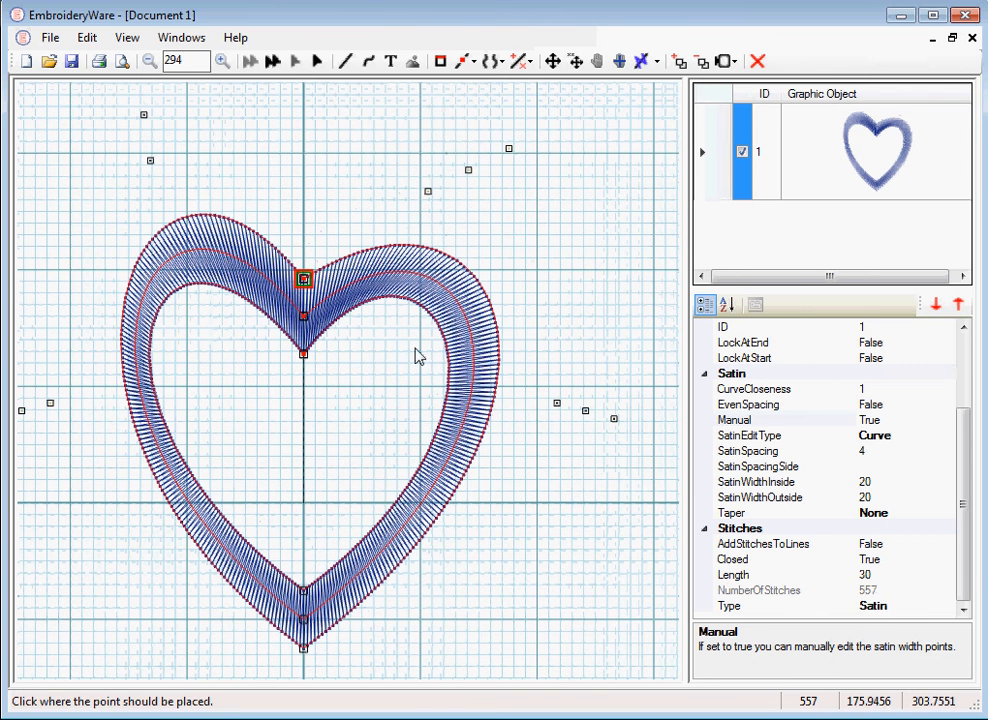
left_click(346, 446)
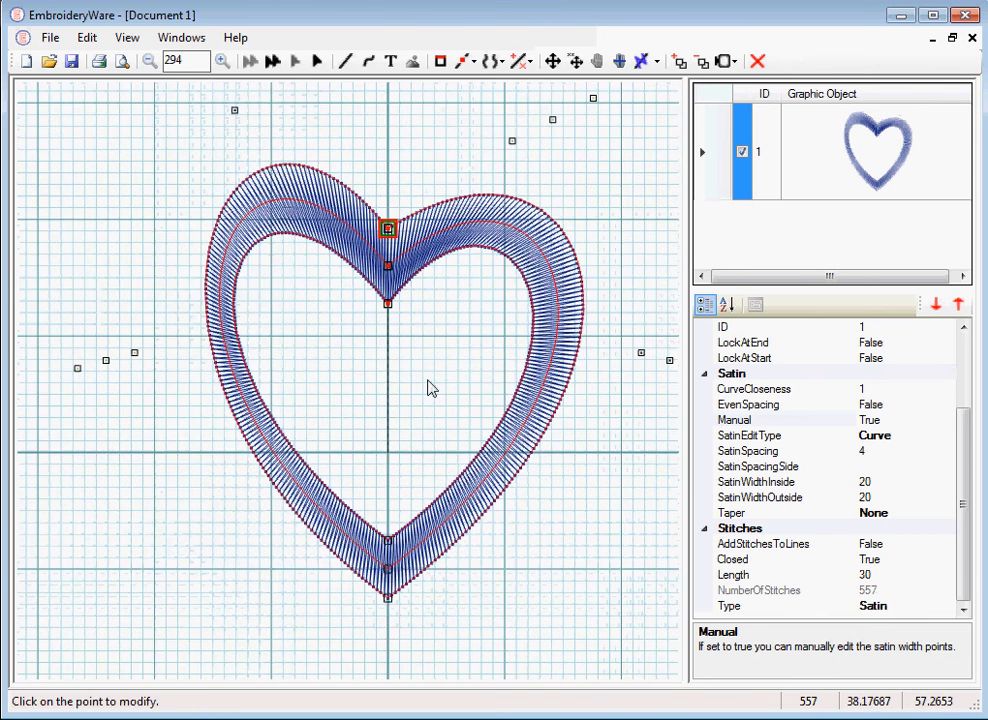
scroll(395, 388, "down", 1)
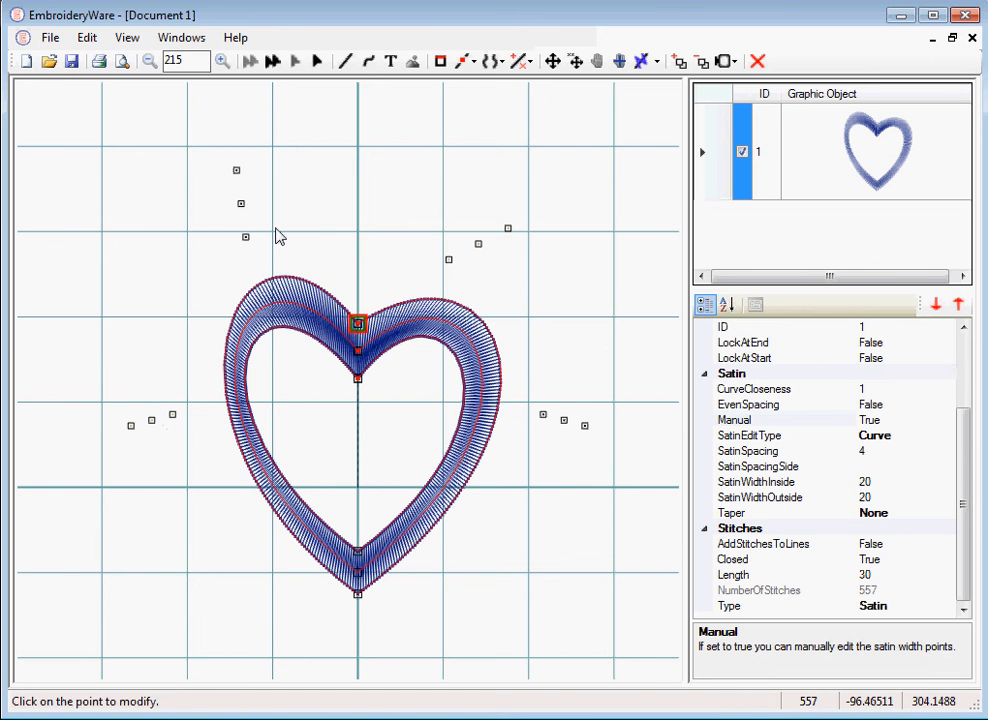
left_click(466, 61)
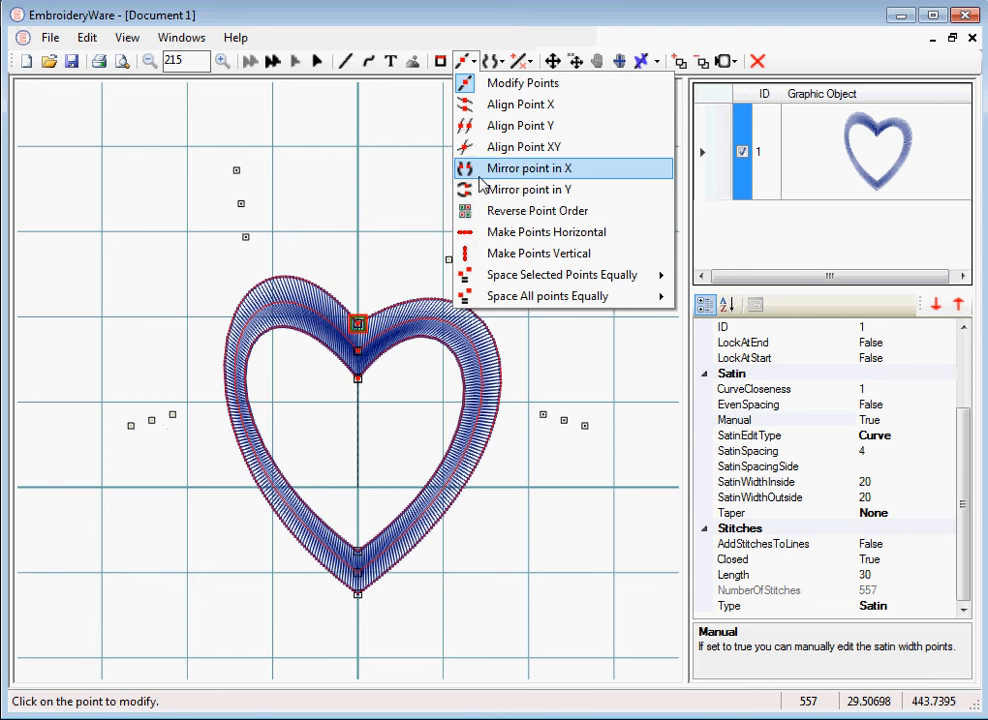
left_click(474, 176)
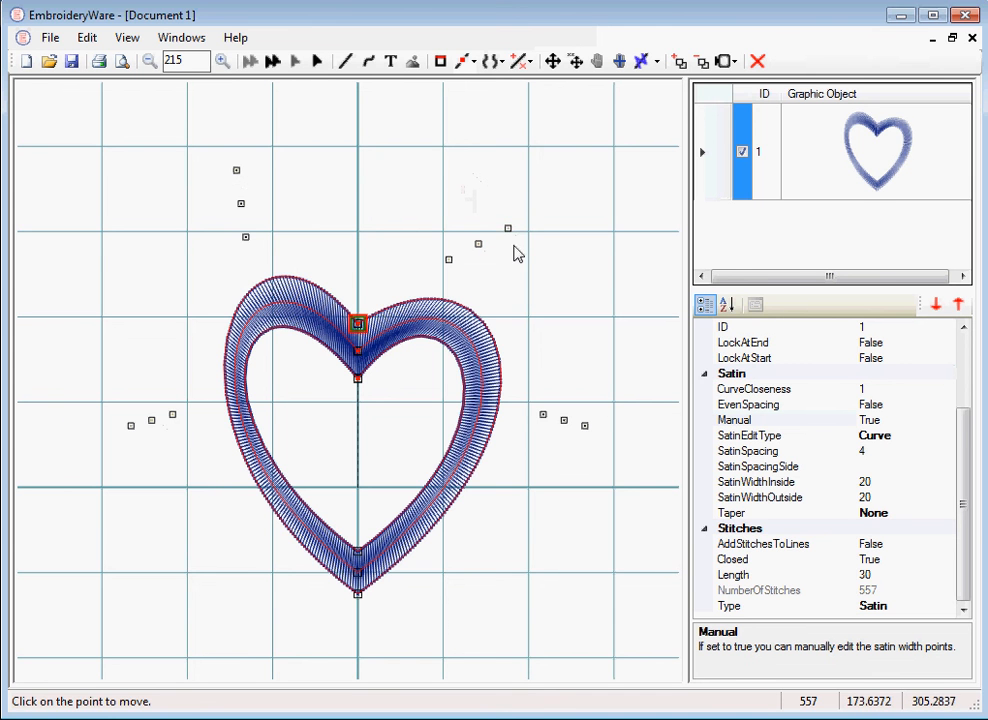
key("x")
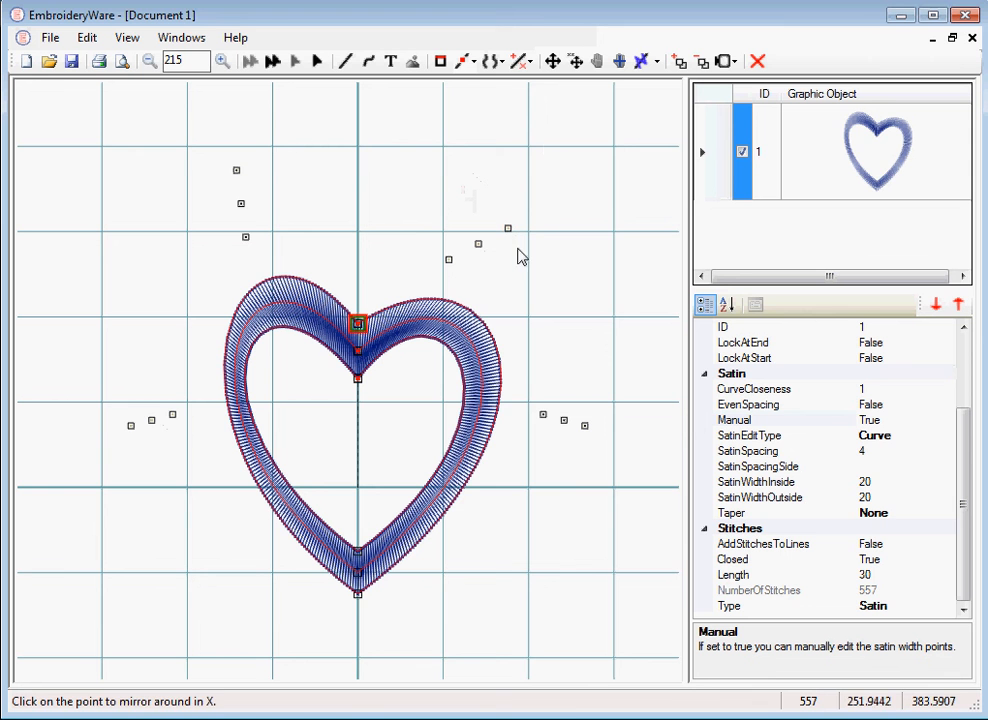
Use Modify Points to nudge the outer satin width point above the right lobe slightly inward and higher
left_click(475, 63)
left_click(472, 84)
left_click(508, 230)
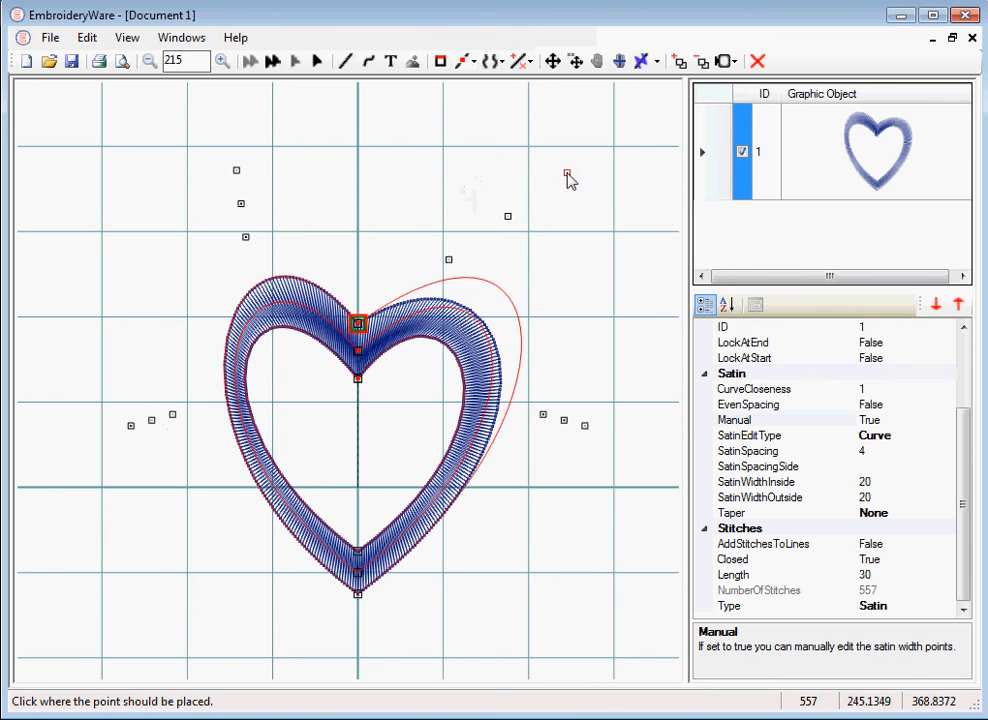
left_click(505, 225)
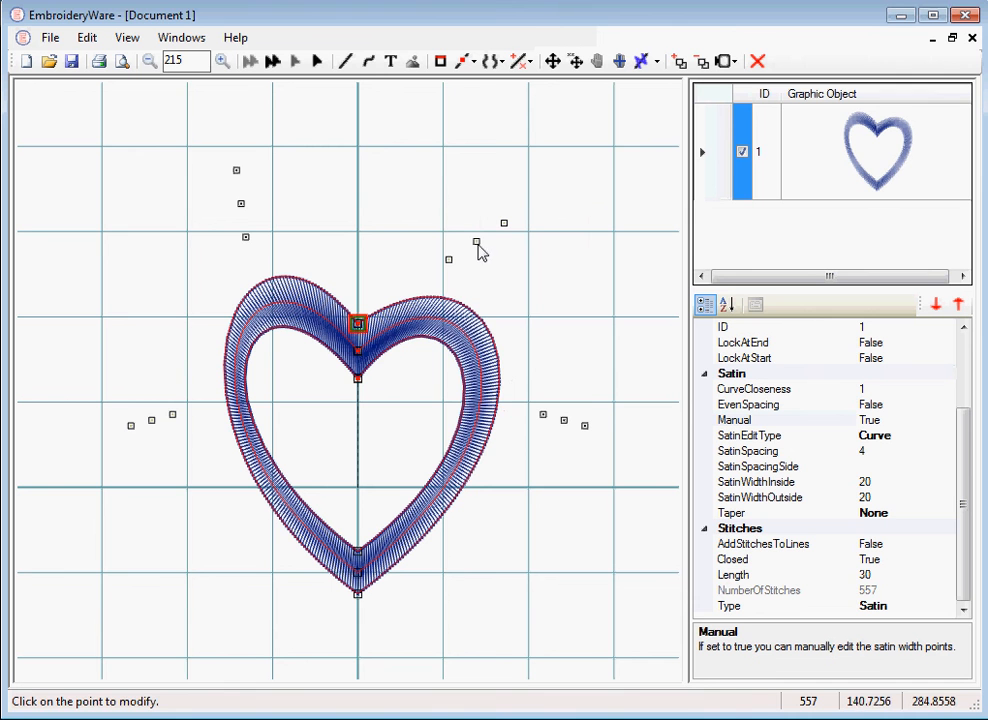
Nudge the right lobe's upper centre-line control point slightly lower and move its inner satin width point outward to about (117, 264)
left_click(479, 246)
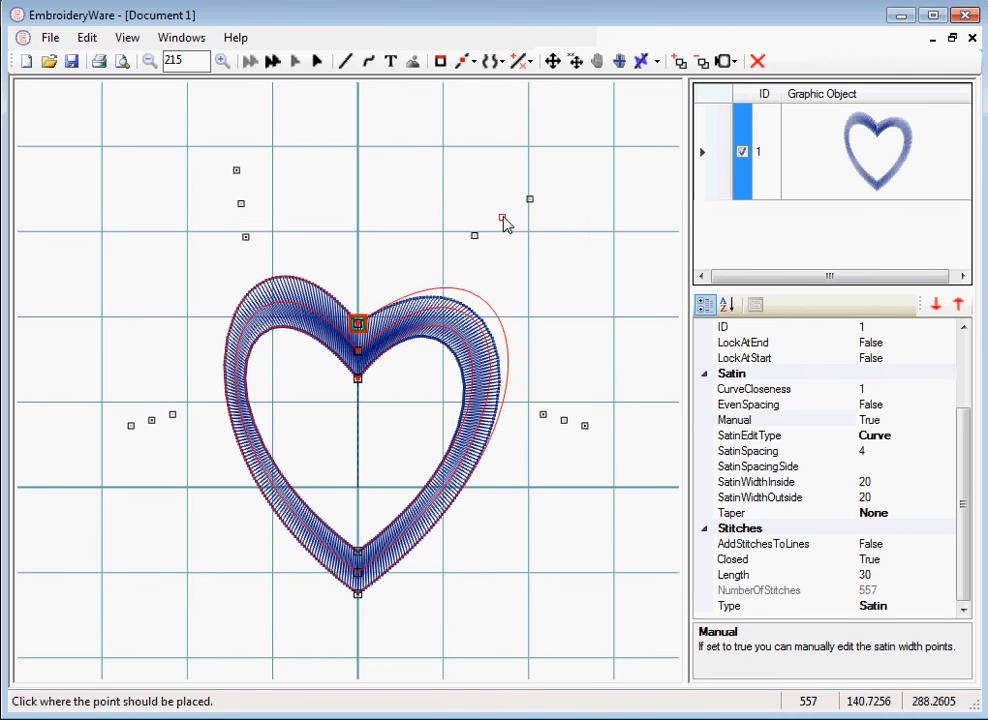
left_click(478, 249)
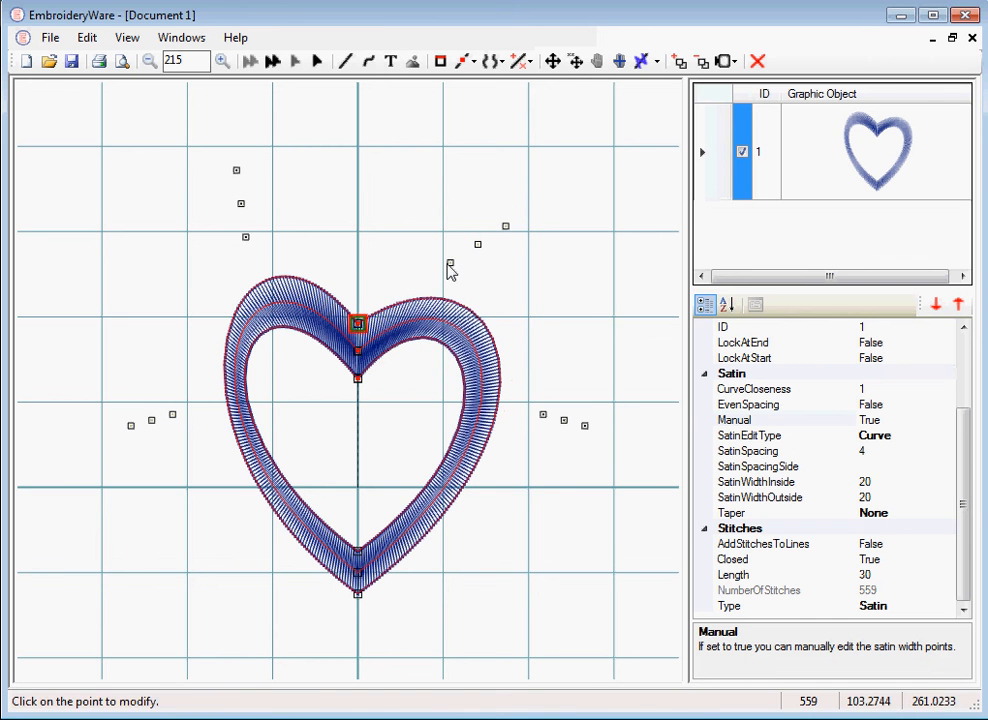
left_click(448, 266)
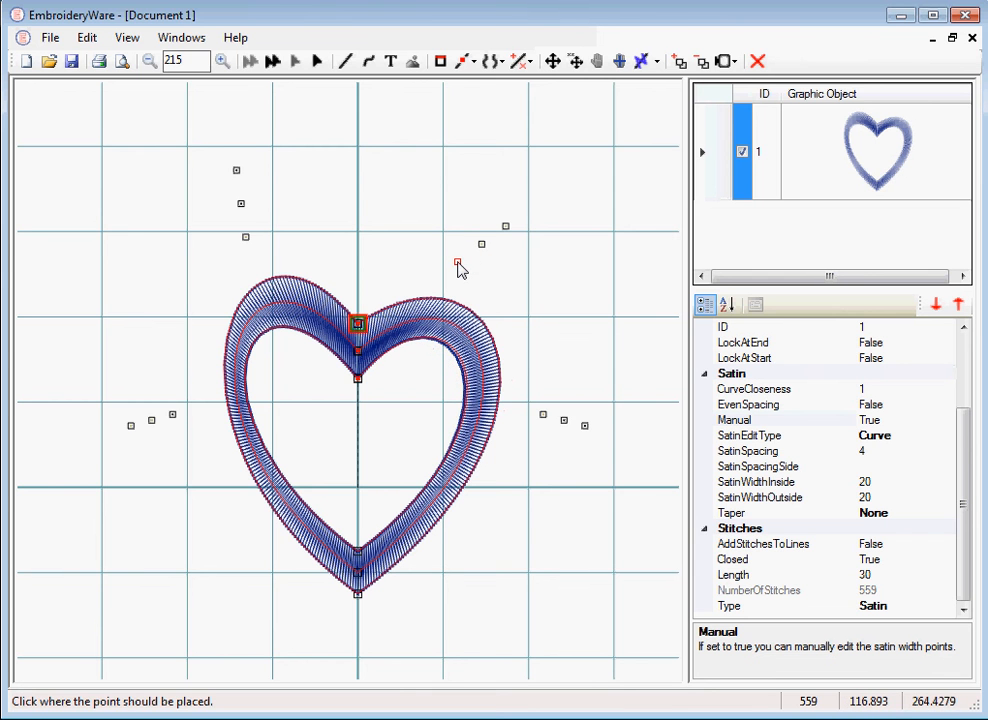
left_click(458, 263)
Move the left lobe's upper outer satin width point outward to about (-200, 315) and its inner width point slightly lower
left_click(237, 172)
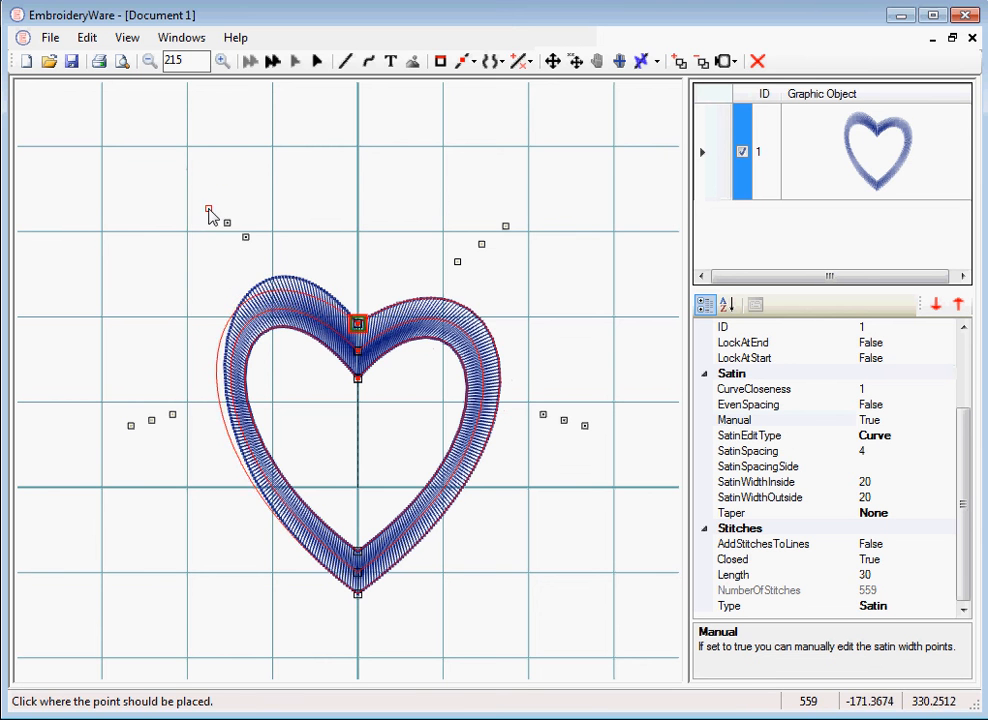
left_click(186, 220)
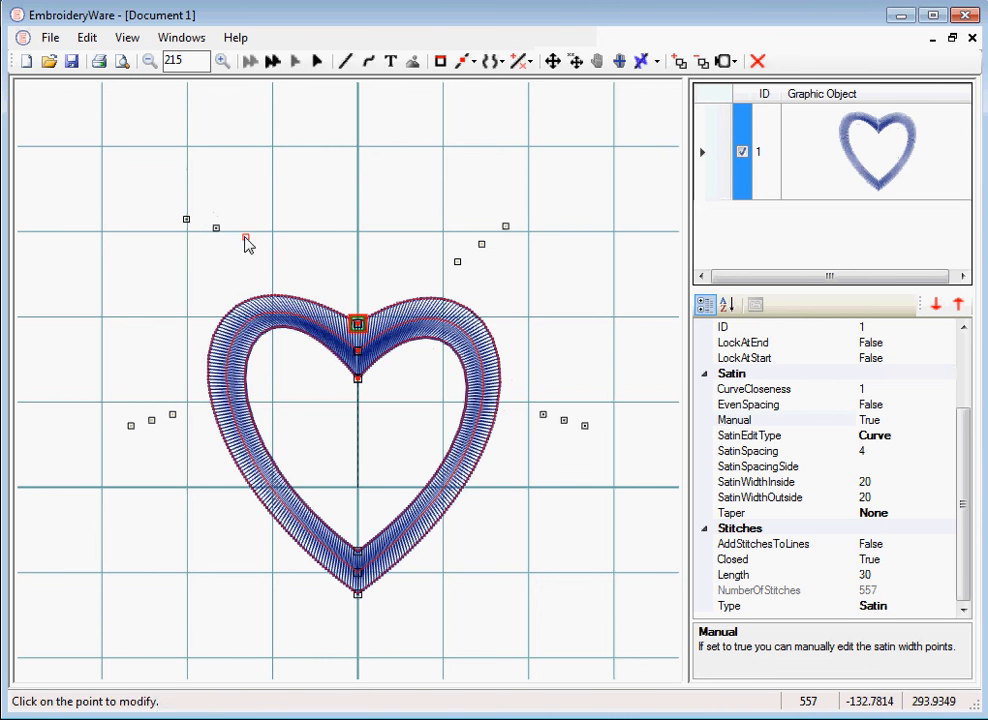
left_click(245, 238)
left_click(239, 262)
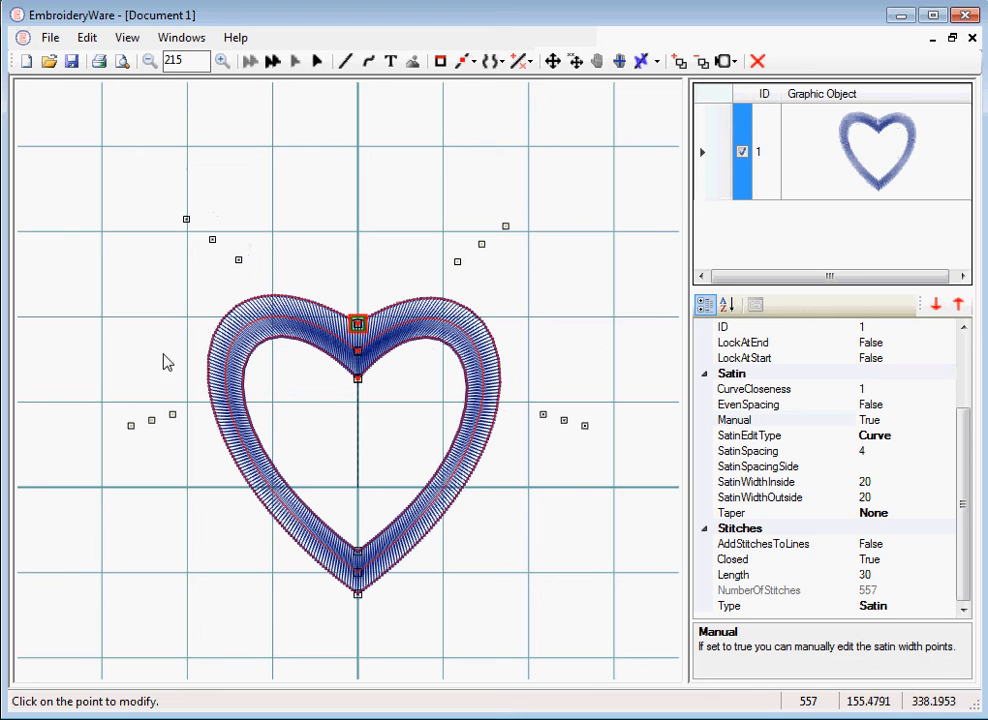
Try Align Point X on the left lobe's upper centre-line control point, using the heart's top notch point as reference
left_click(474, 62)
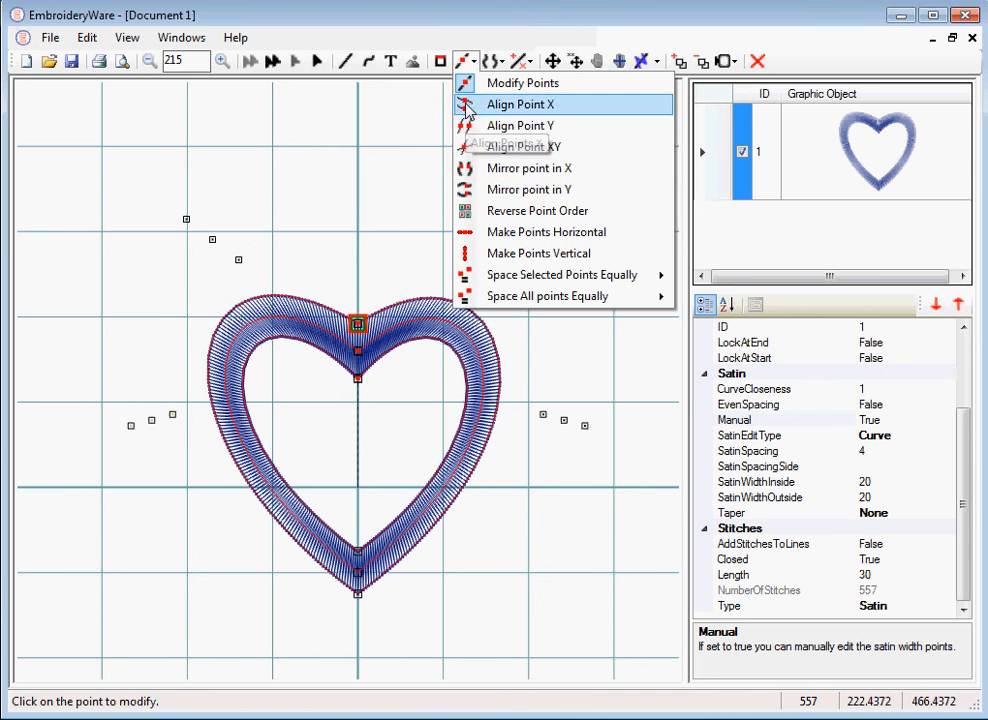
left_click(470, 106)
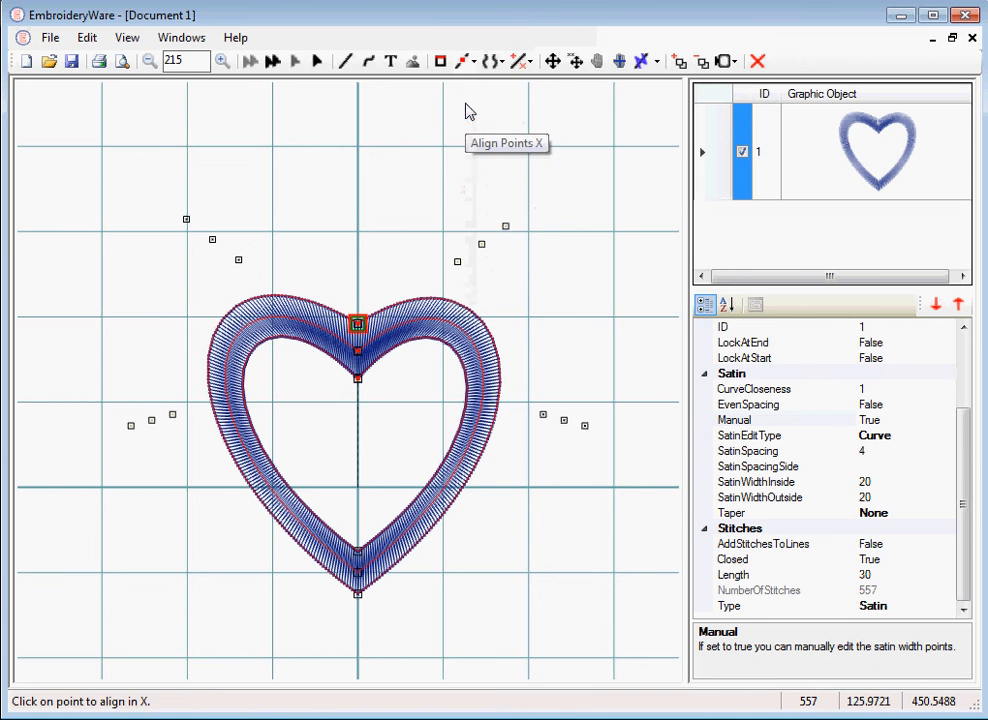
left_click(480, 246)
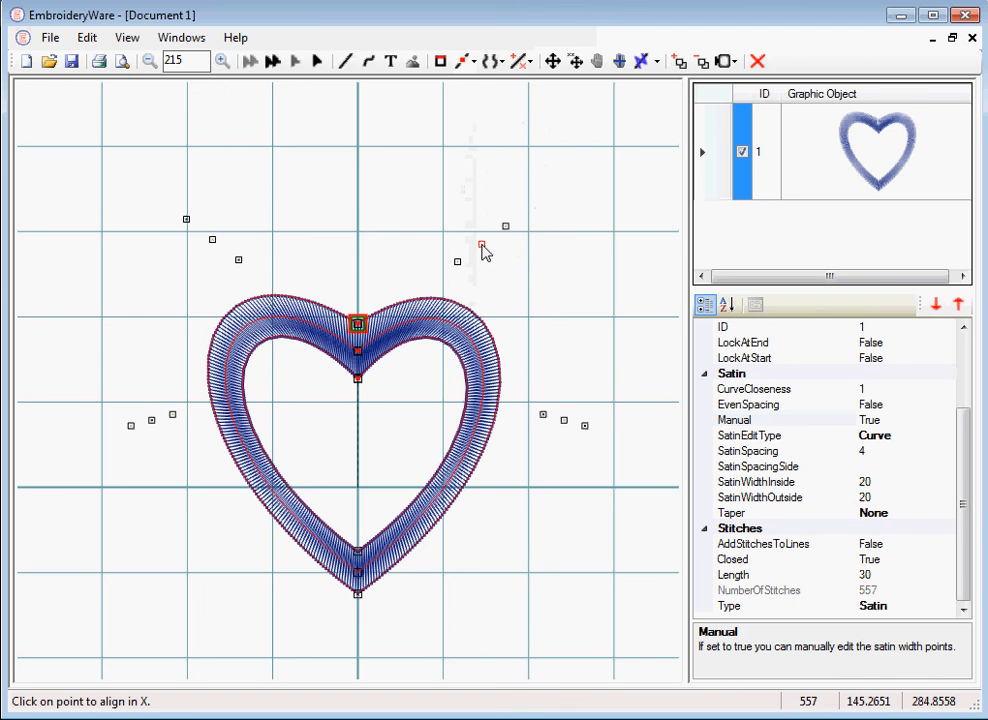
left_click(212, 240)
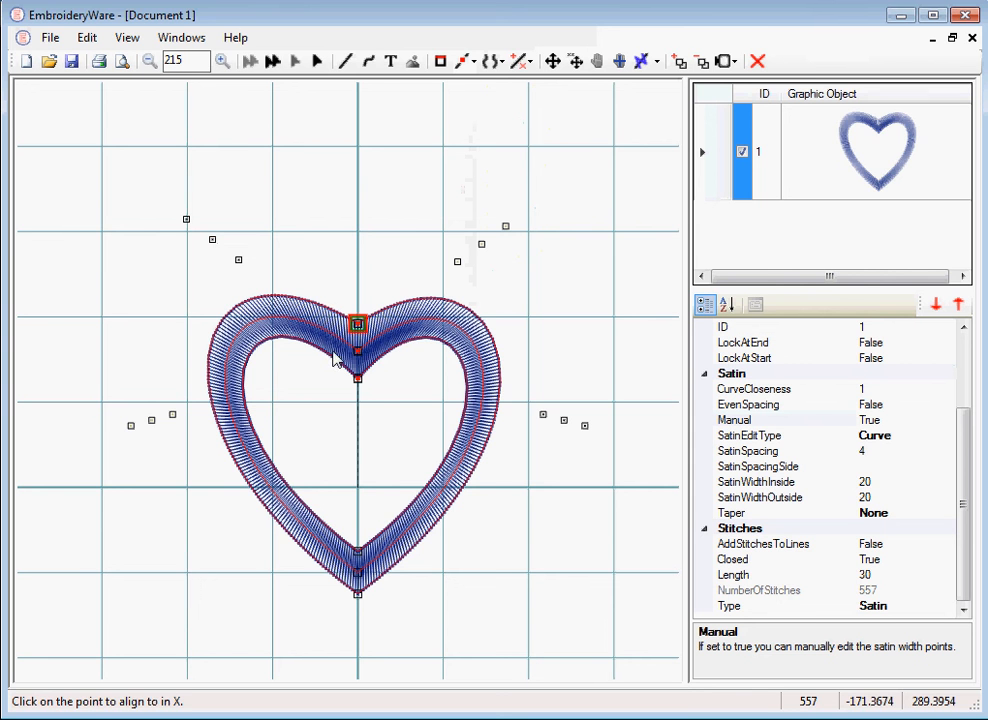
left_click(358, 352)
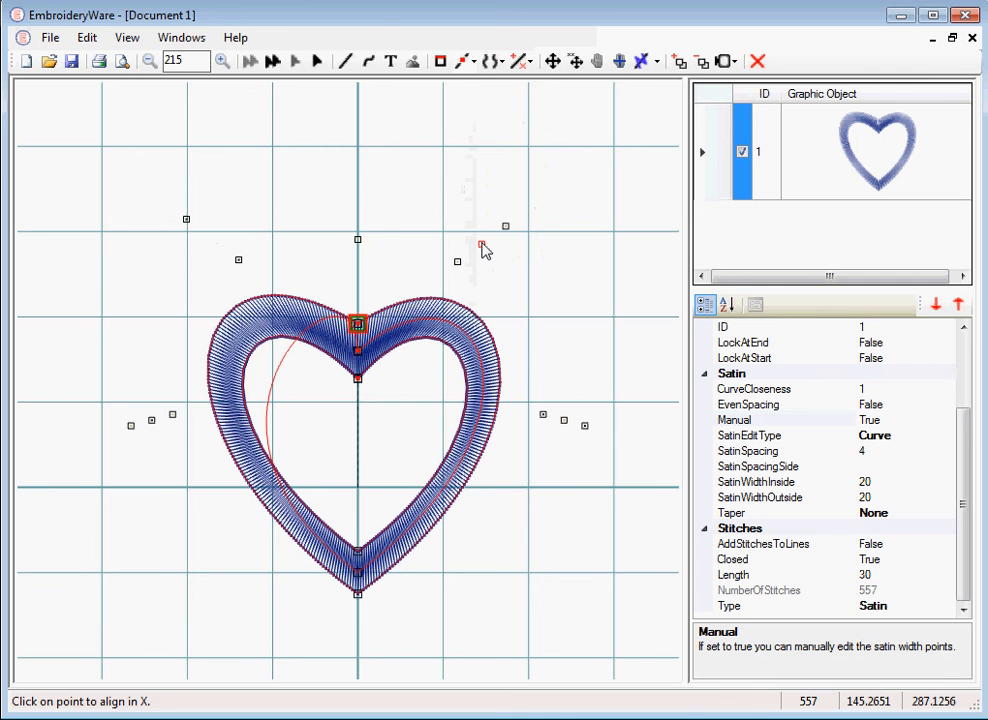
left_click(481, 245)
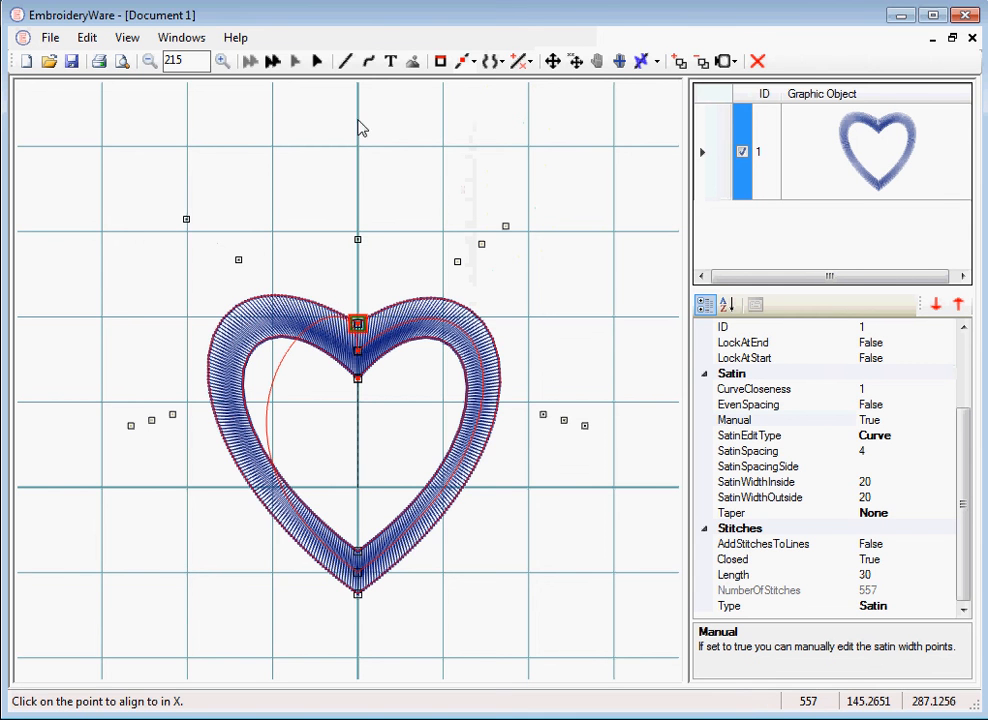
Undo the X alignment and reselect the heart object
left_click(85, 40)
left_click(132, 353)
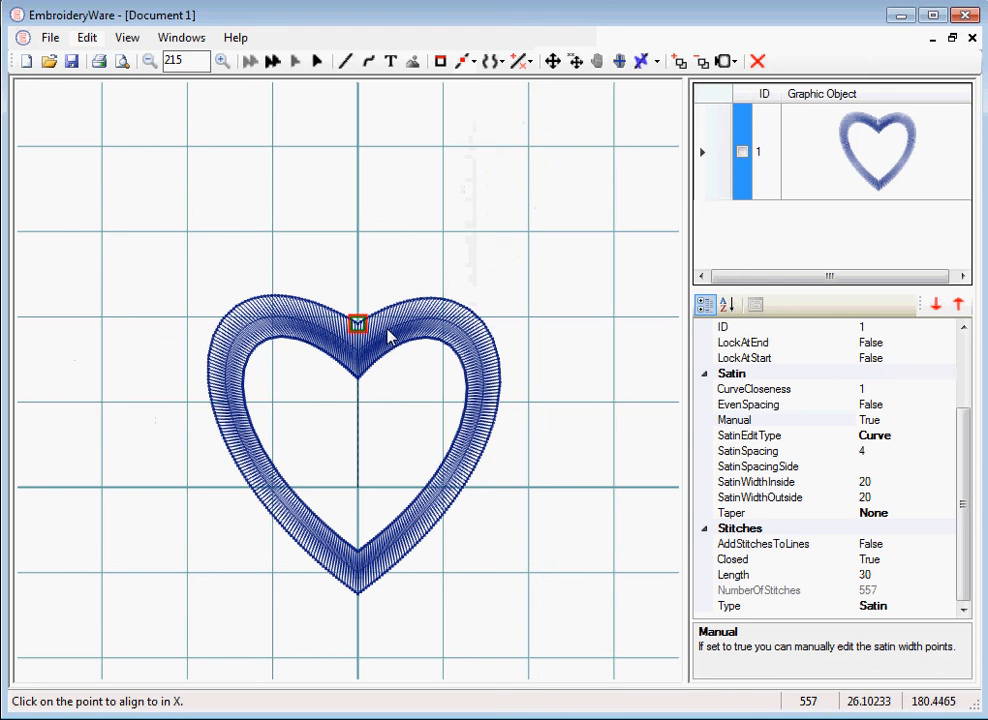
left_click(317, 61)
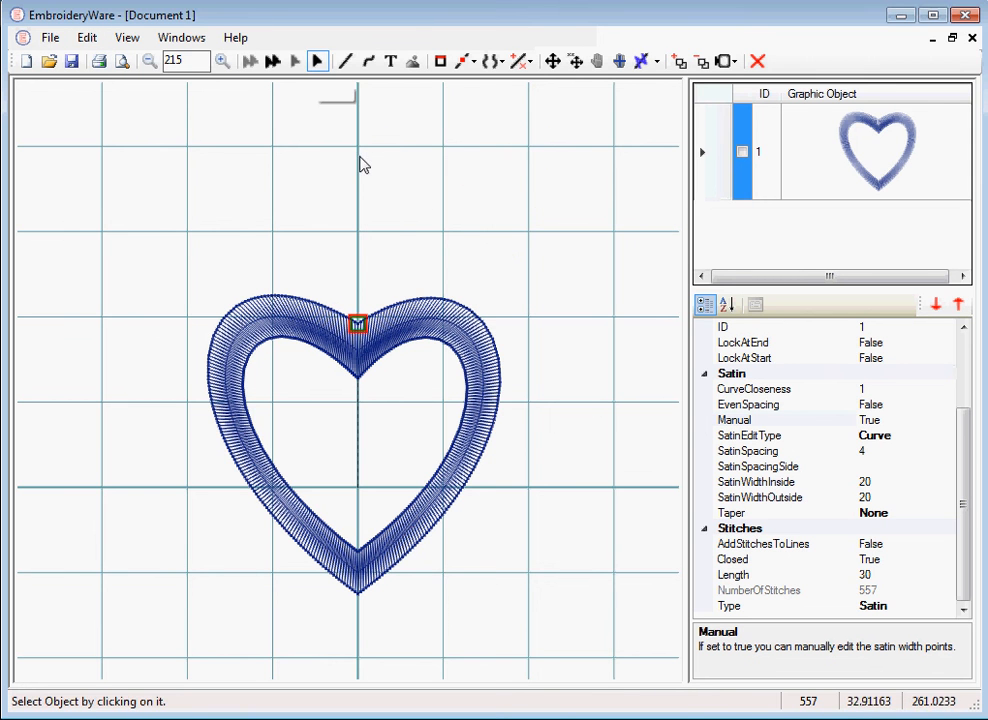
left_click(426, 326)
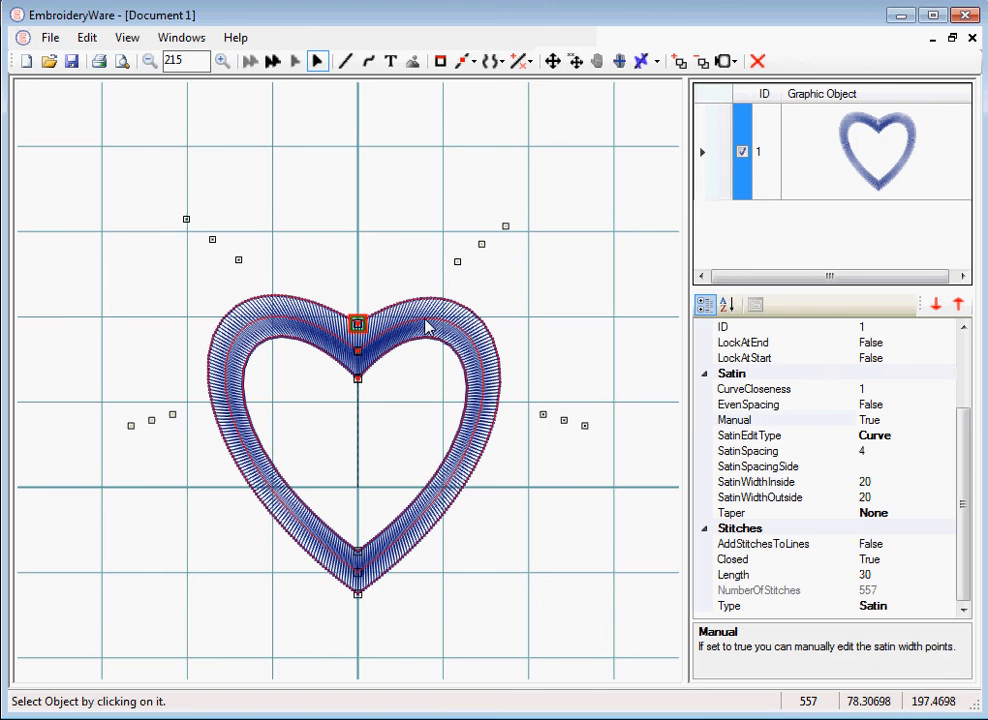
Mirror the left lobe's upper centre-line control point in X around the top notch point, from its right-lobe counterpart
left_click(468, 61)
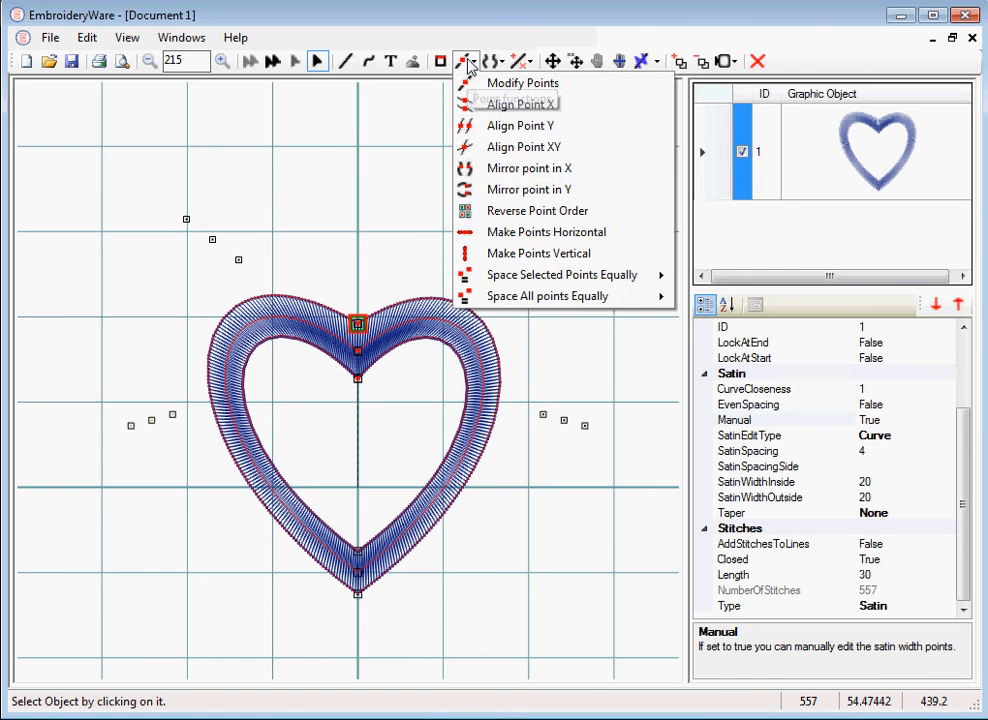
left_click(510, 168)
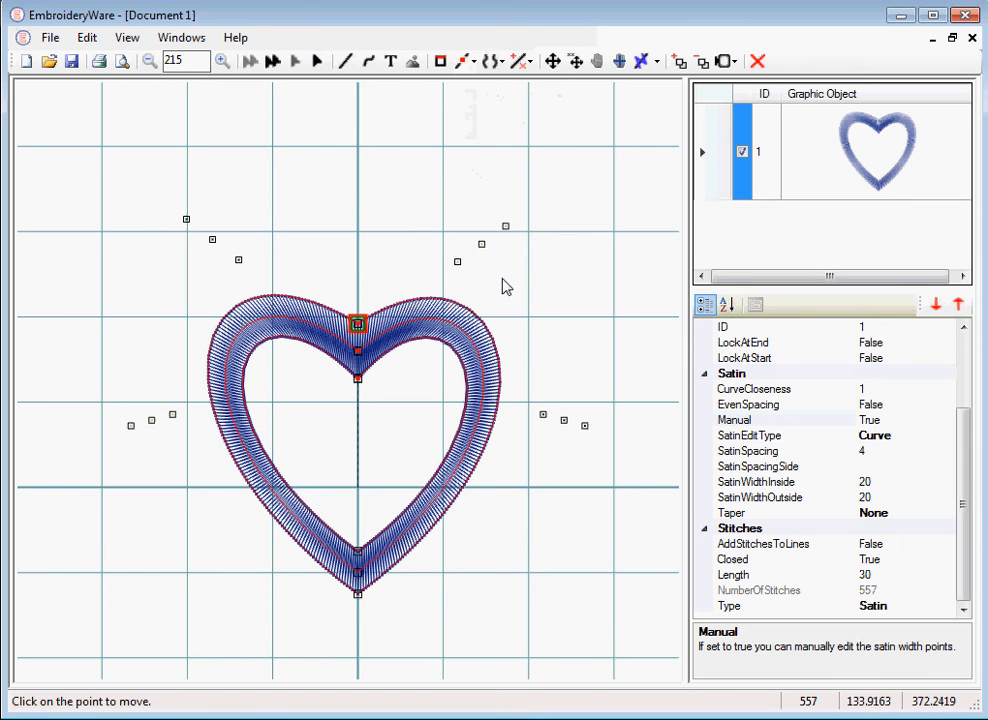
left_click(212, 240)
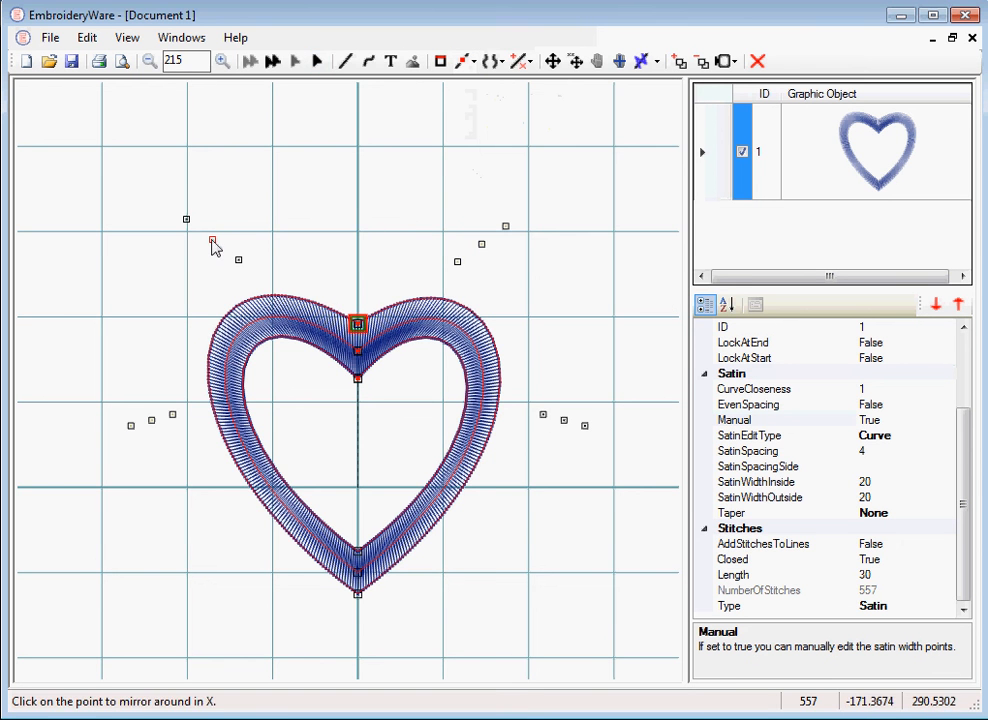
left_click(358, 351)
left_click(481, 244)
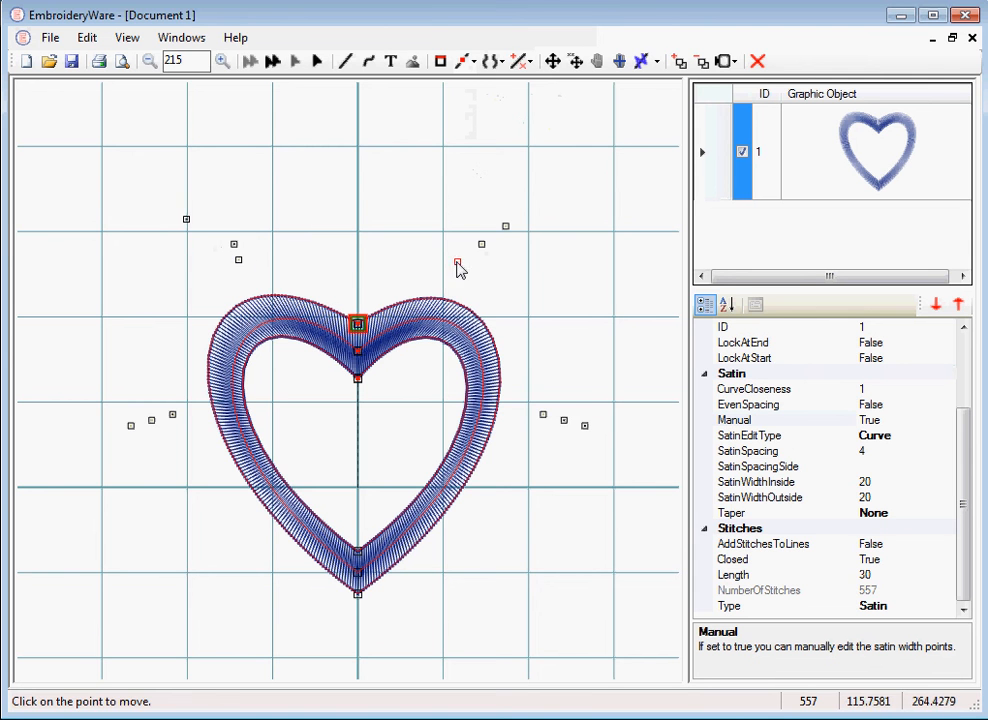
Mirror the left lobe's upper inner and outer satin width points in X around the notch's centre-line point, from the matching right-lobe points
left_click(239, 261)
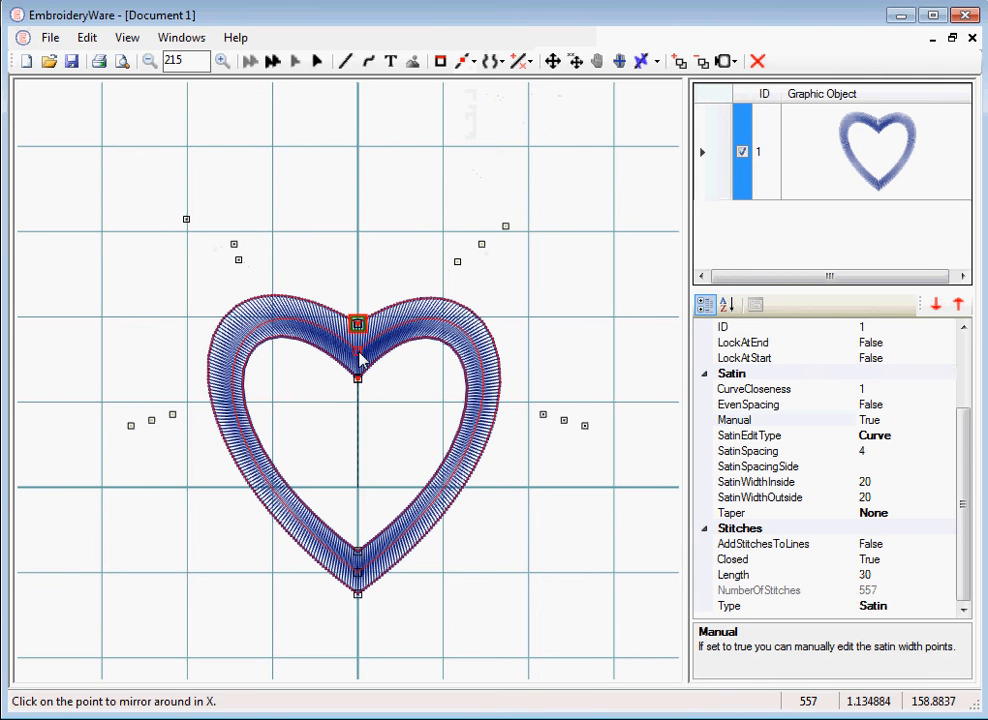
left_click(358, 351)
left_click(458, 265)
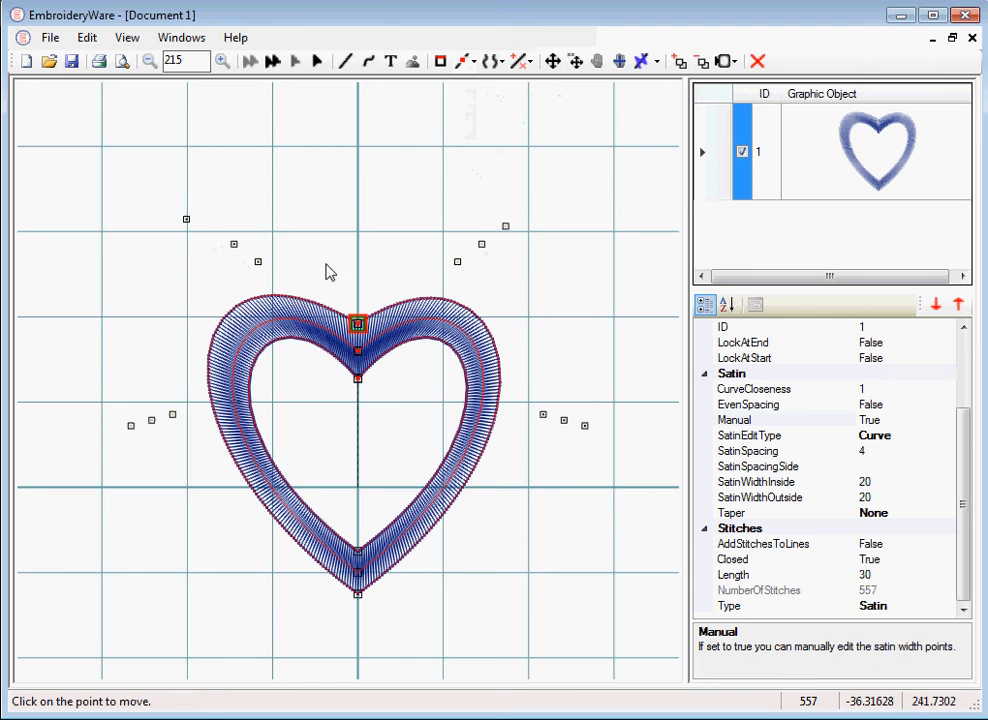
left_click(186, 220)
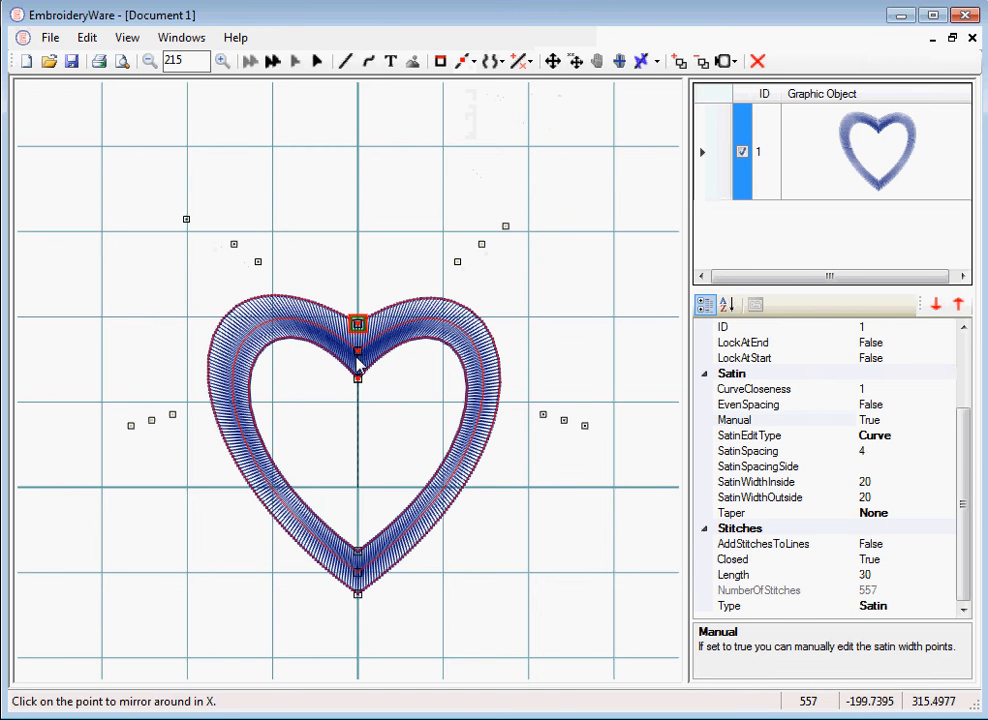
left_click(358, 352)
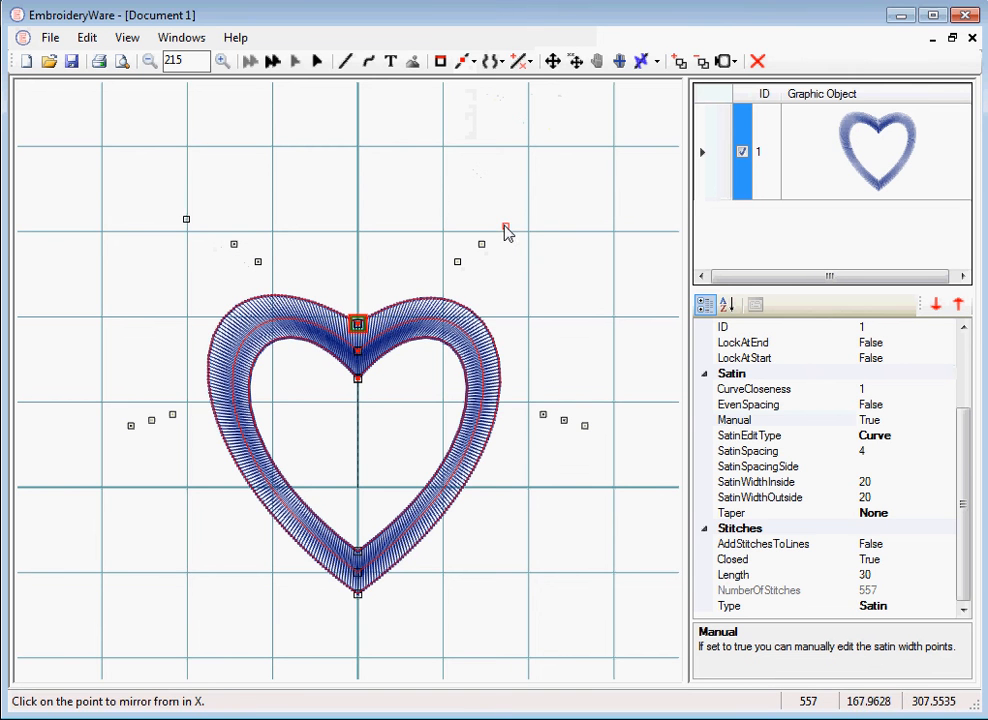
left_click(505, 226)
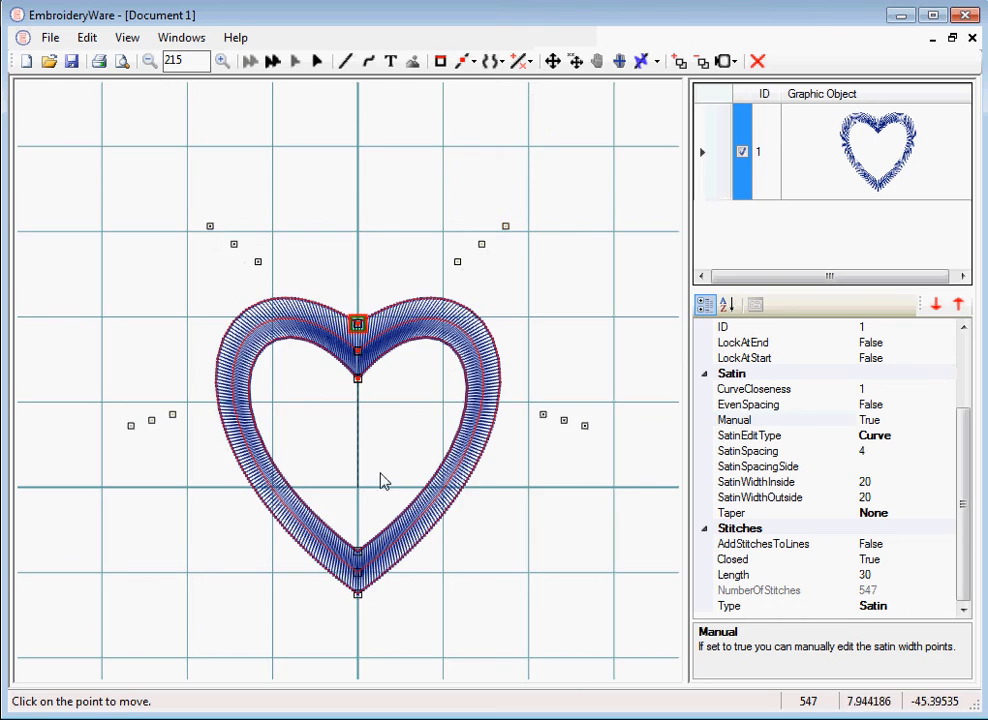
Examine the heart's satin stitches and both lobes at different magnifications to check the symmetry
scroll(379, 462, "up", 2)
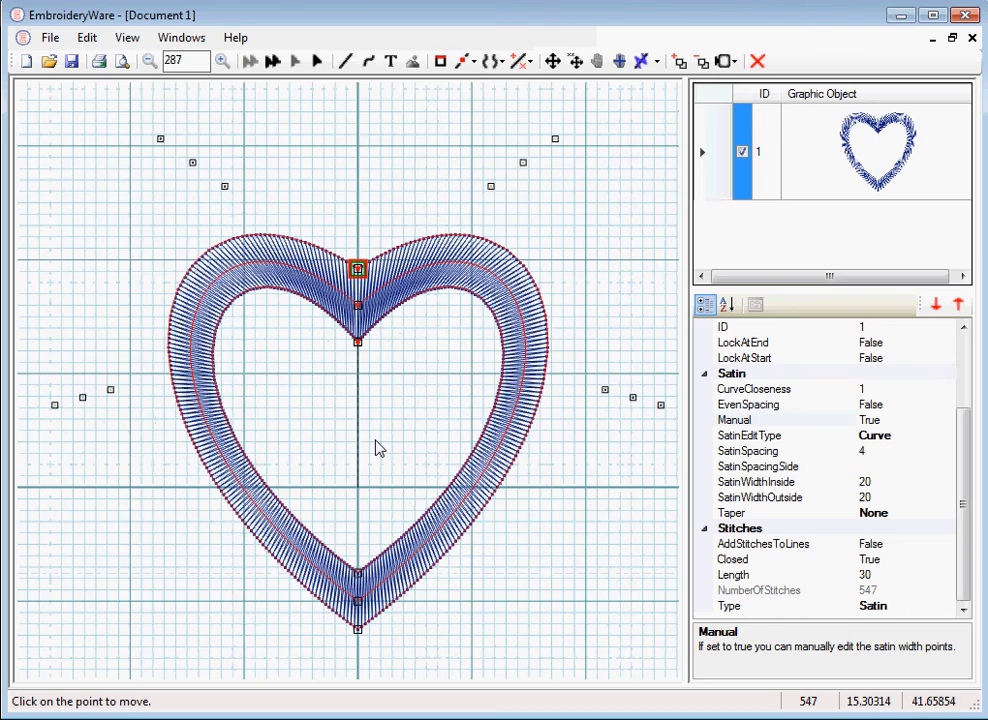
scroll(379, 449, "up", 2)
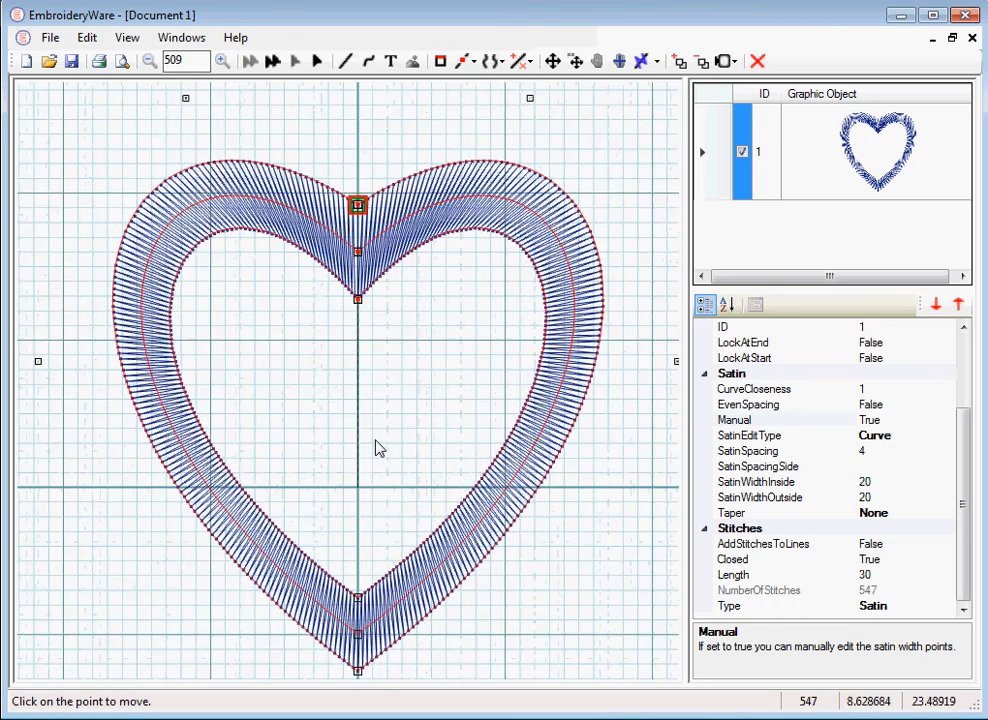
scroll(378, 449, "down", 2)
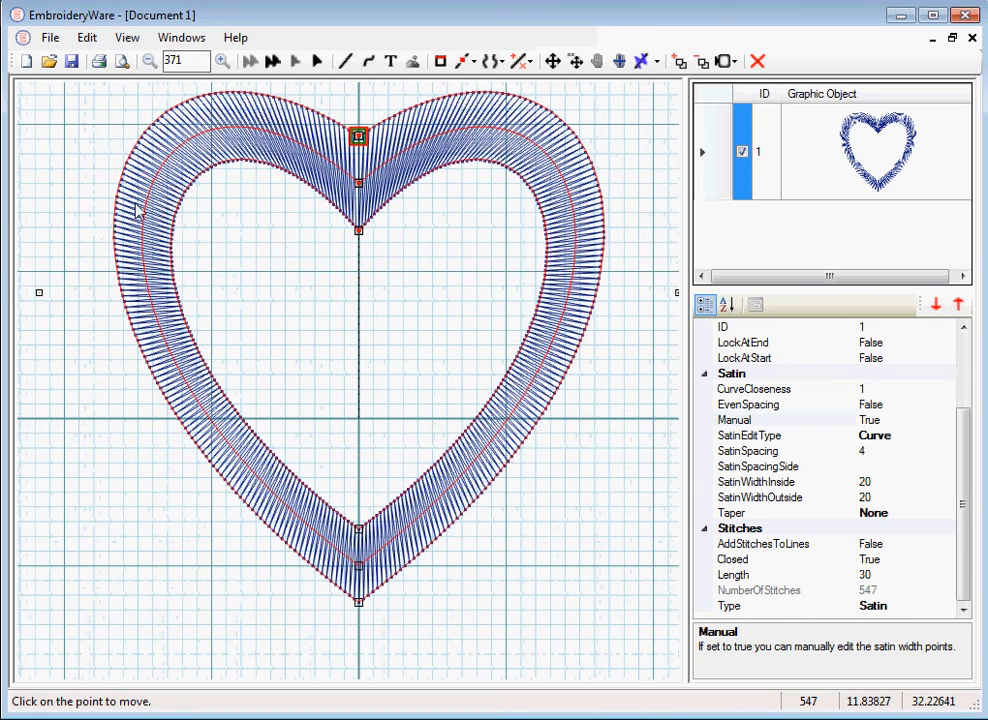
scroll(388, 419, "up", 1)
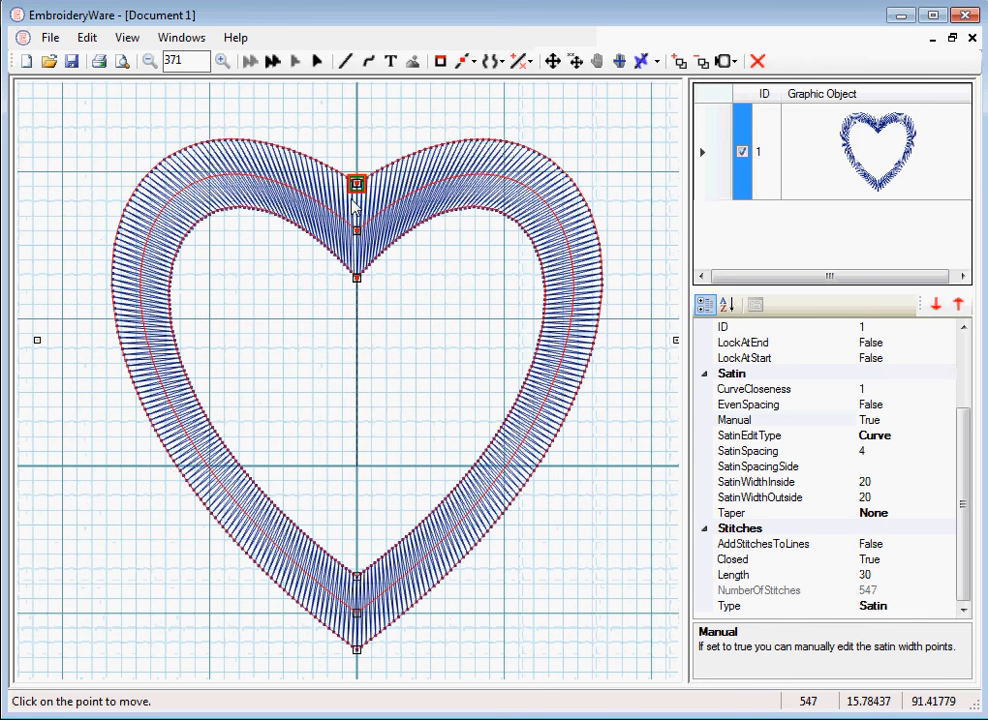
scroll(398, 379, "down", 1)
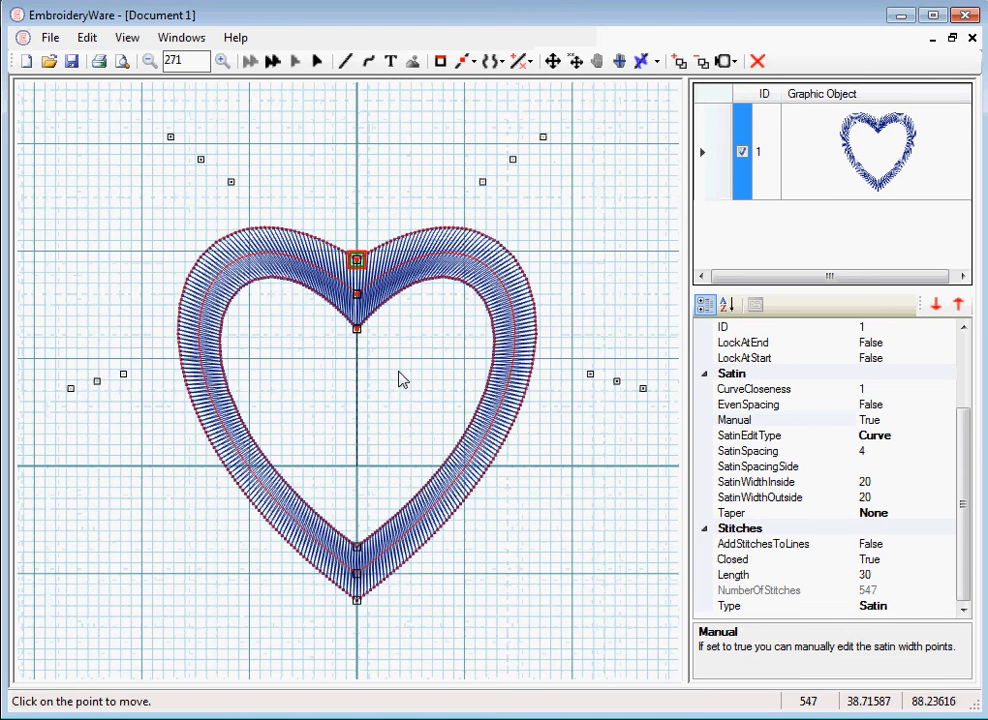
scroll(400, 379, "up", 2)
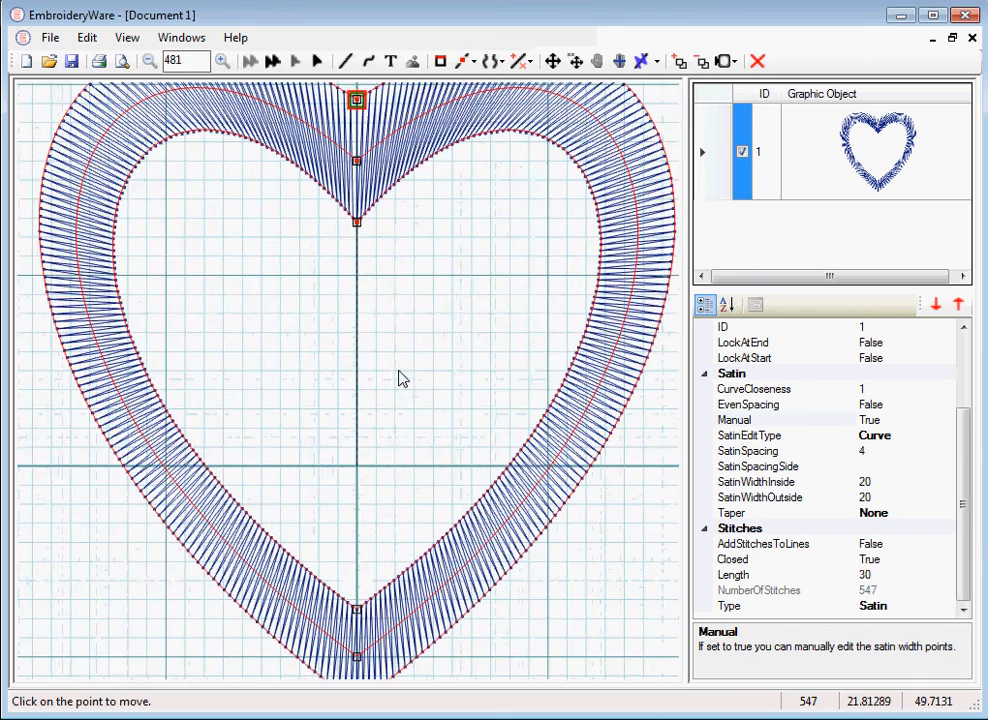
scroll(368, 543, "down", 1)
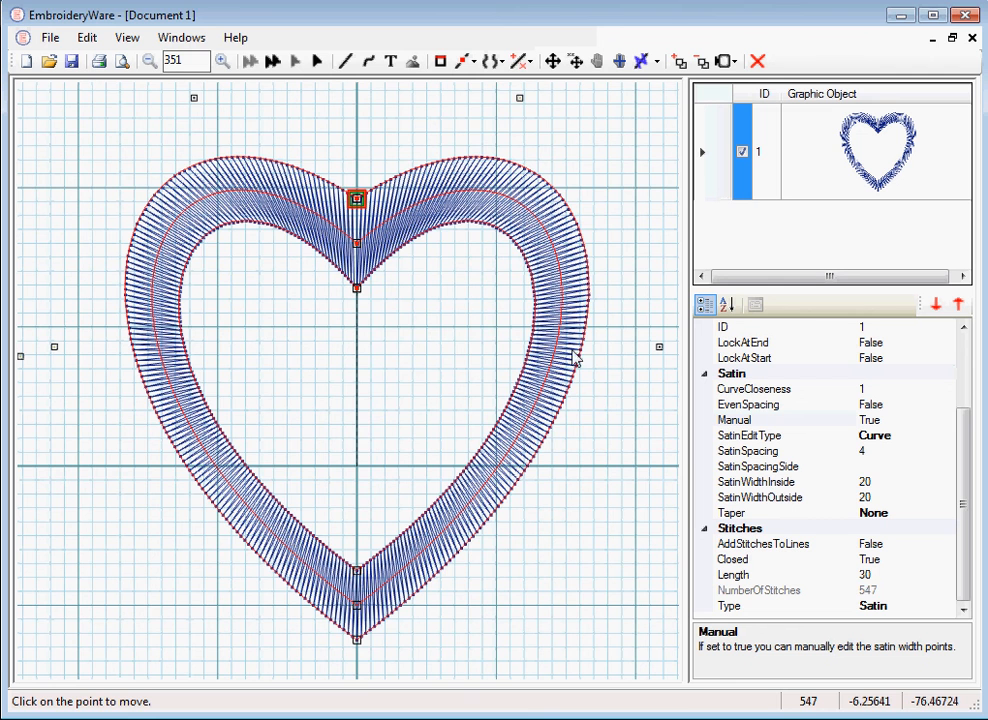
scroll(432, 335, "down", 1)
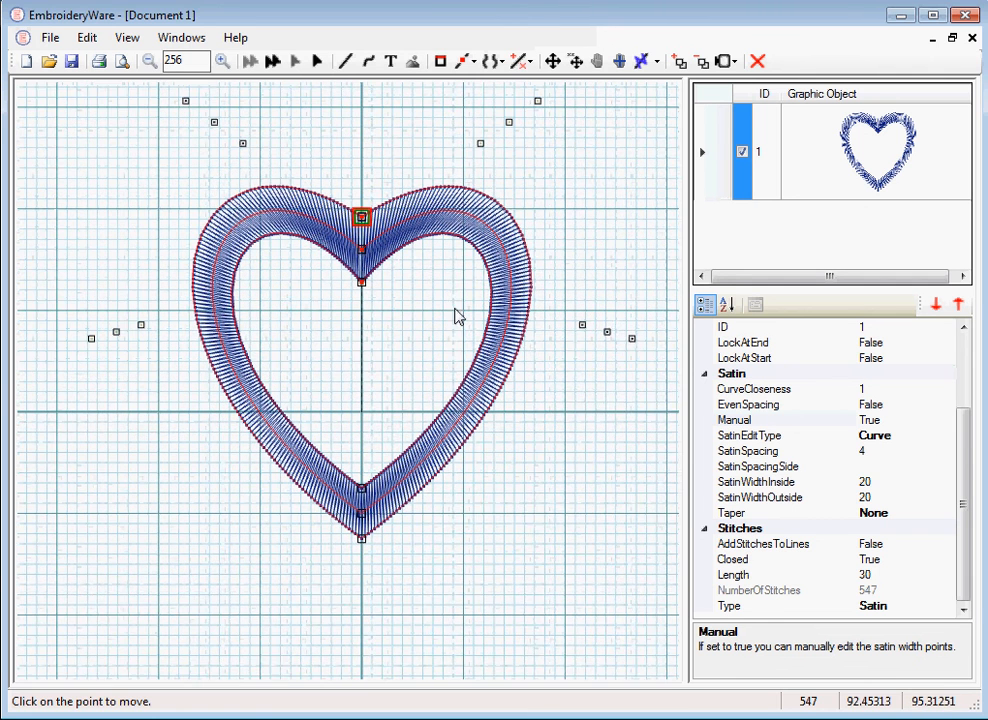